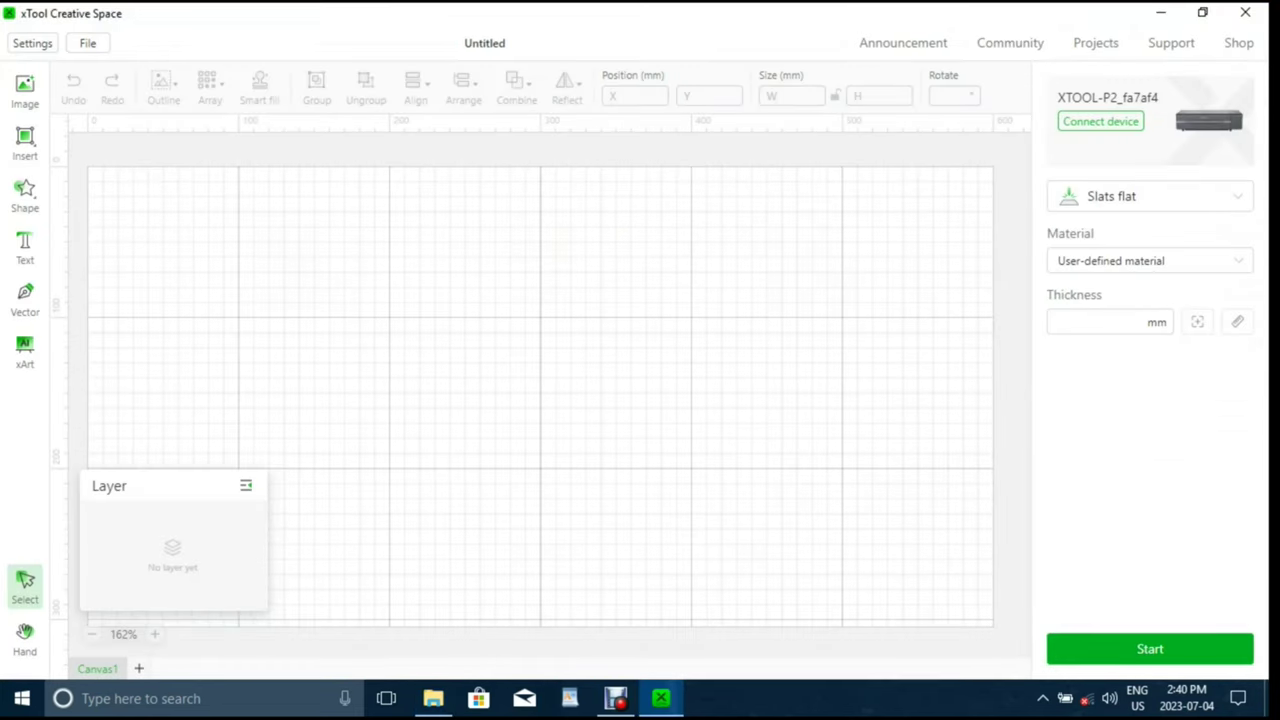
Open Test-2.0 from USB Drive (E:) and select every object in its 3mm Basswood grid
key(alt+Tab)
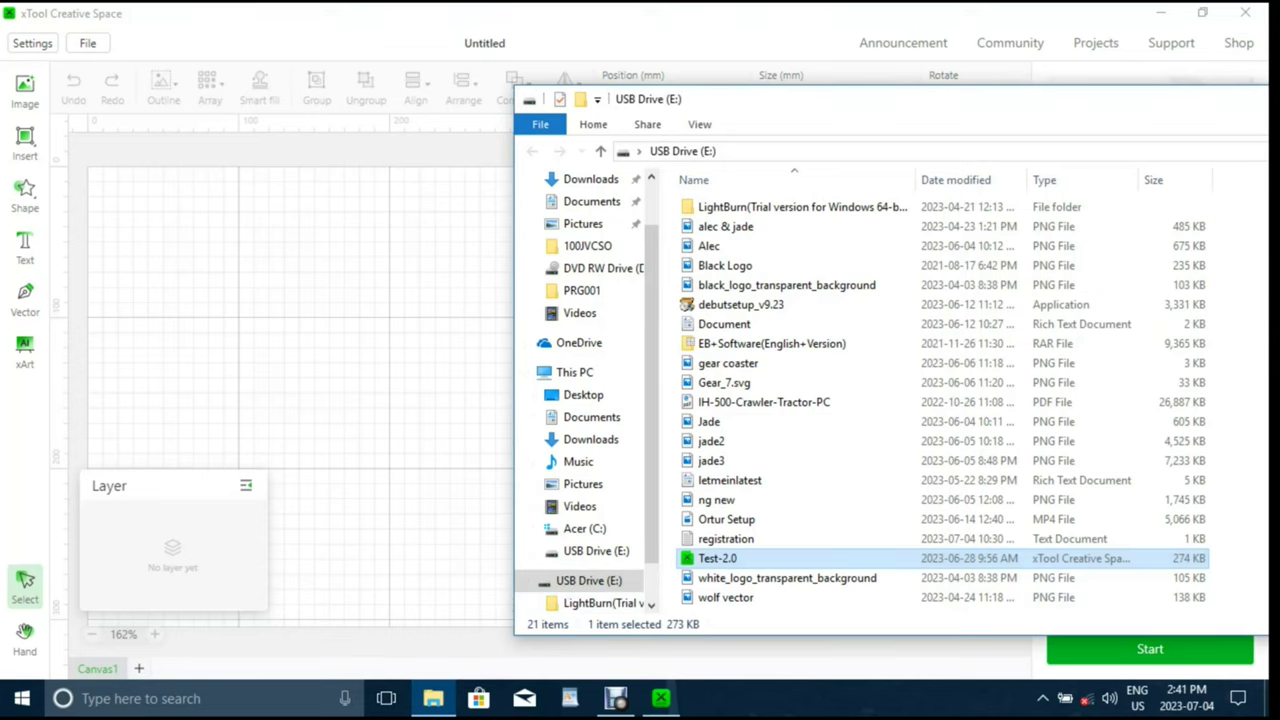
key(alt+Tab)
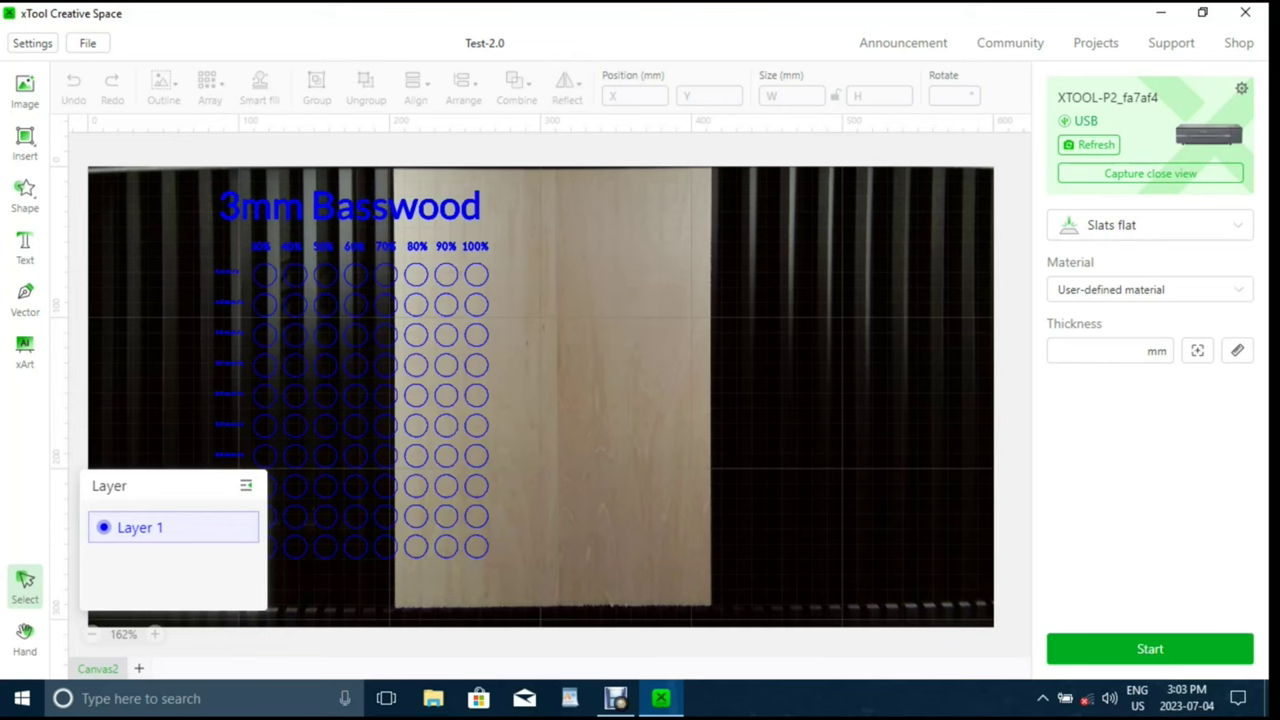
key(ctrl+a)
Move the test grid onto the basswood board and capture a close-up camera view
drag(400, 400, 603, 410)
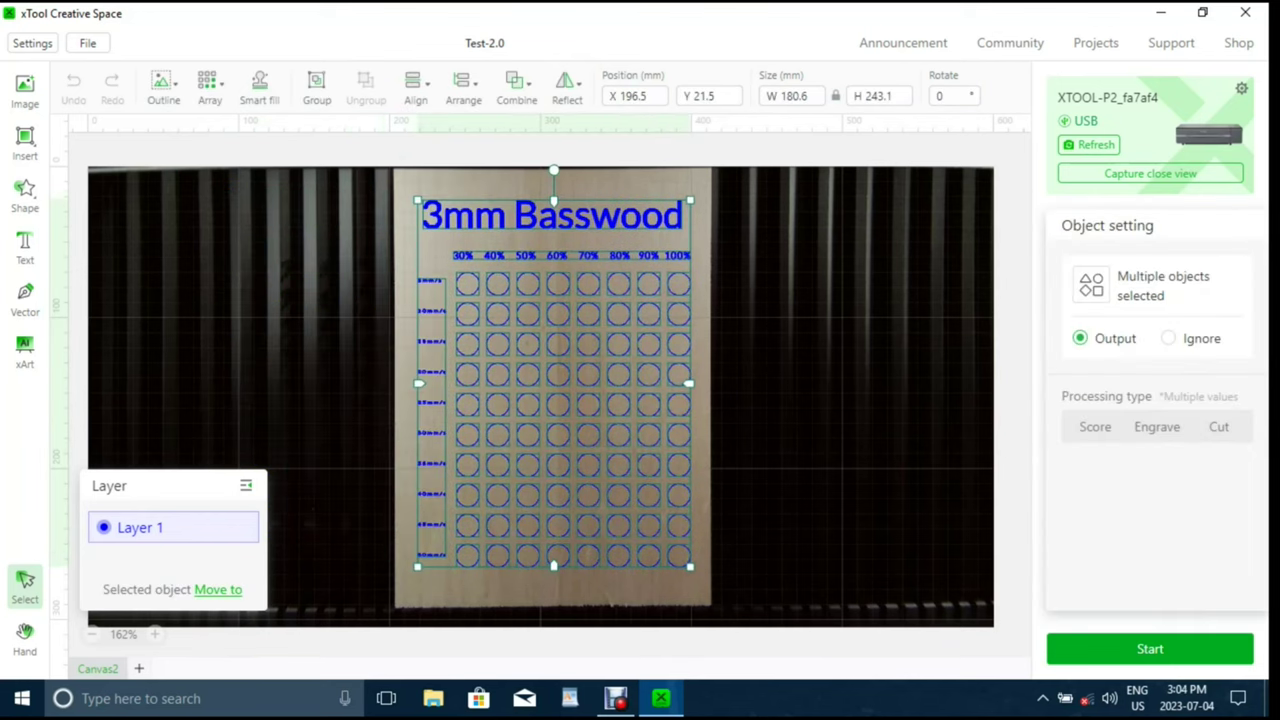
mouse_move(698, 574)
mouse_down()
mouse_move(751, 498)
mouse_move(712, 562)
mouse_up()
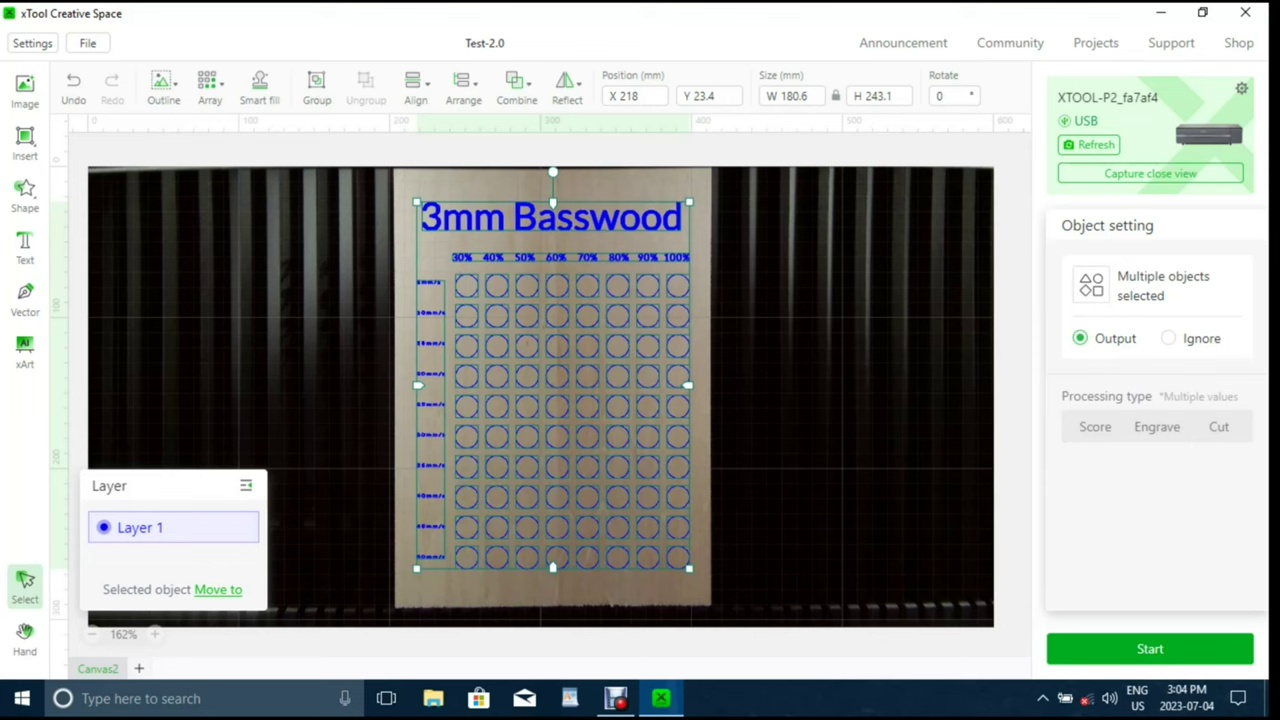
click(1150, 173)
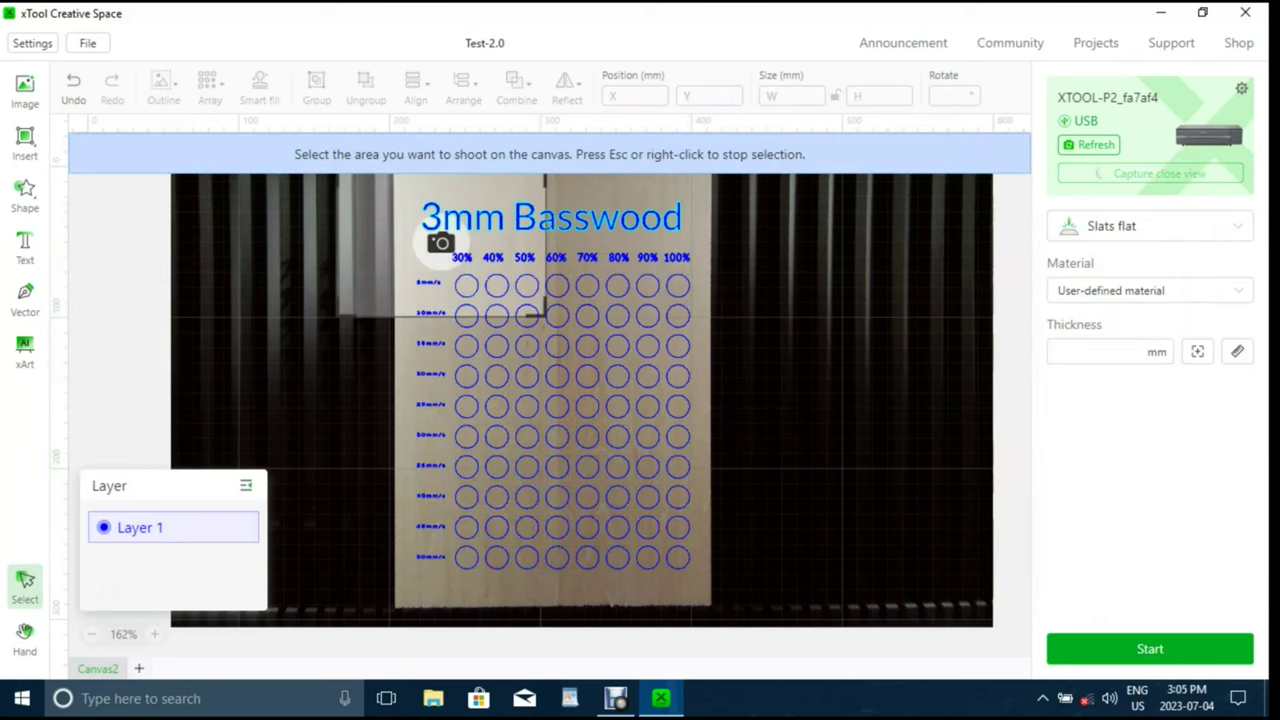
key(Escape)
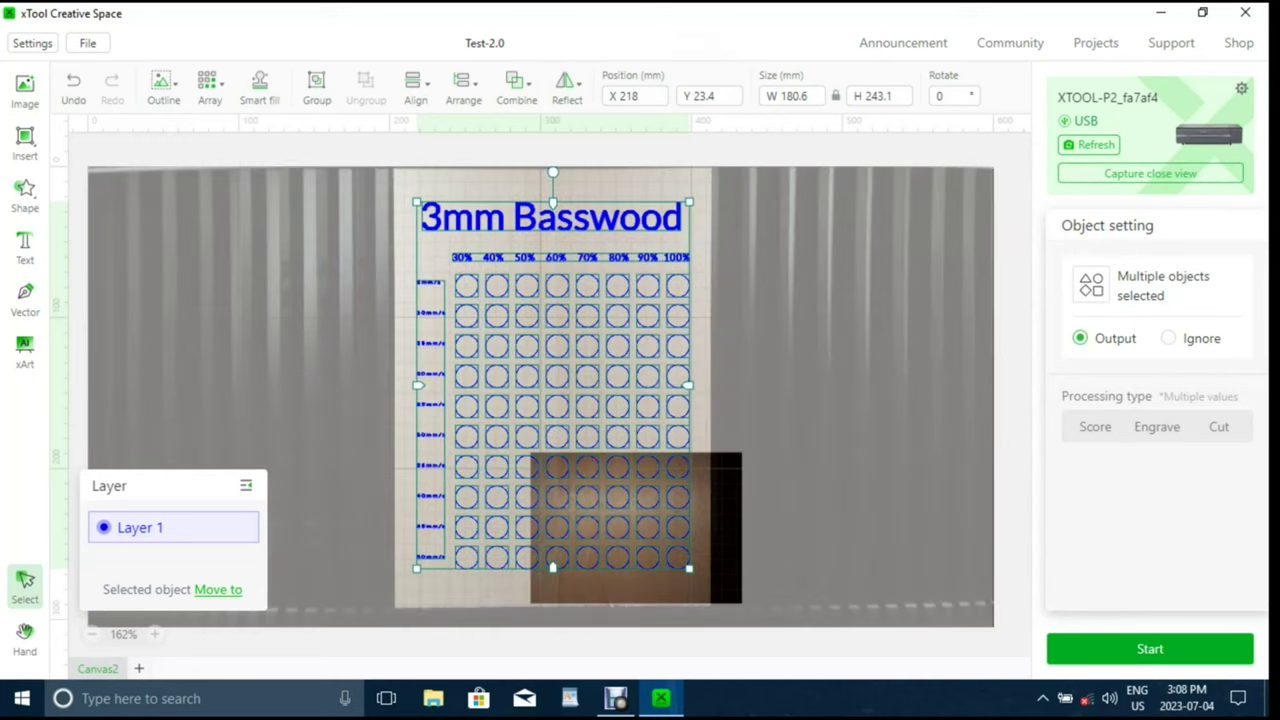
Inspect the close-view capture of the grid, then delete the close view
scroll(636, 527, up, 10)
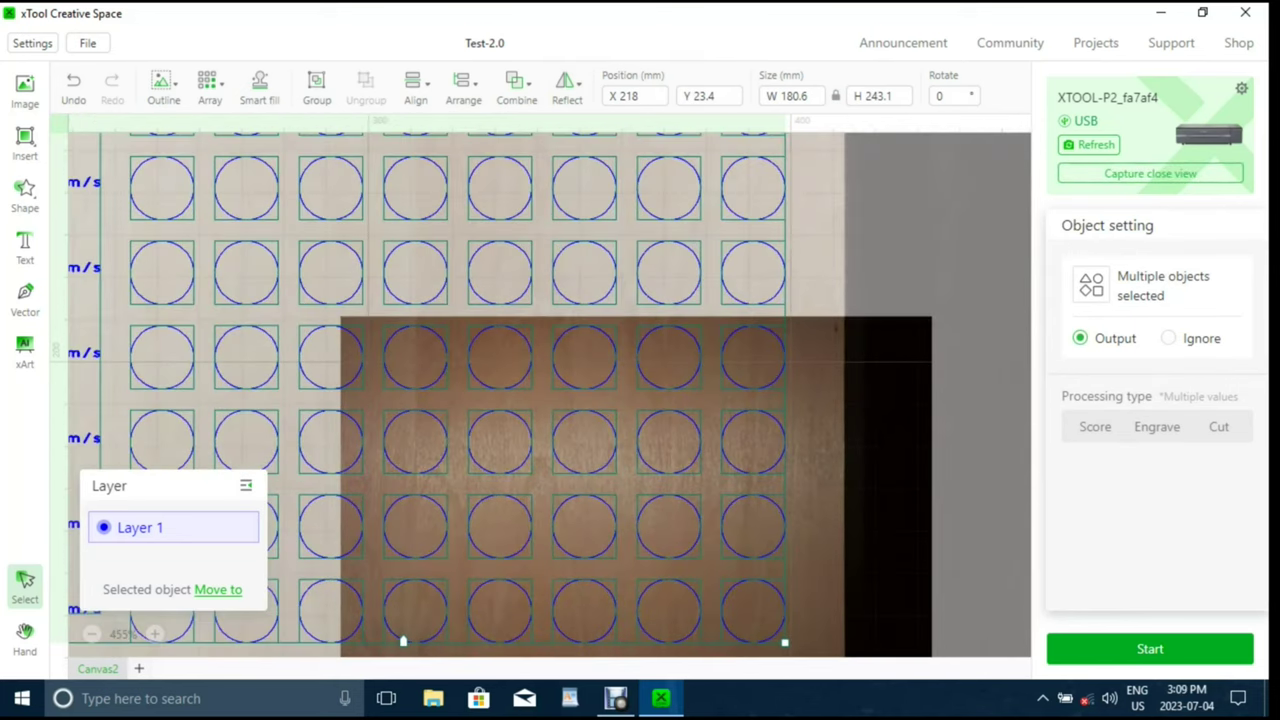
scroll(641, 527, up, 2)
scroll(641, 527, down, 5)
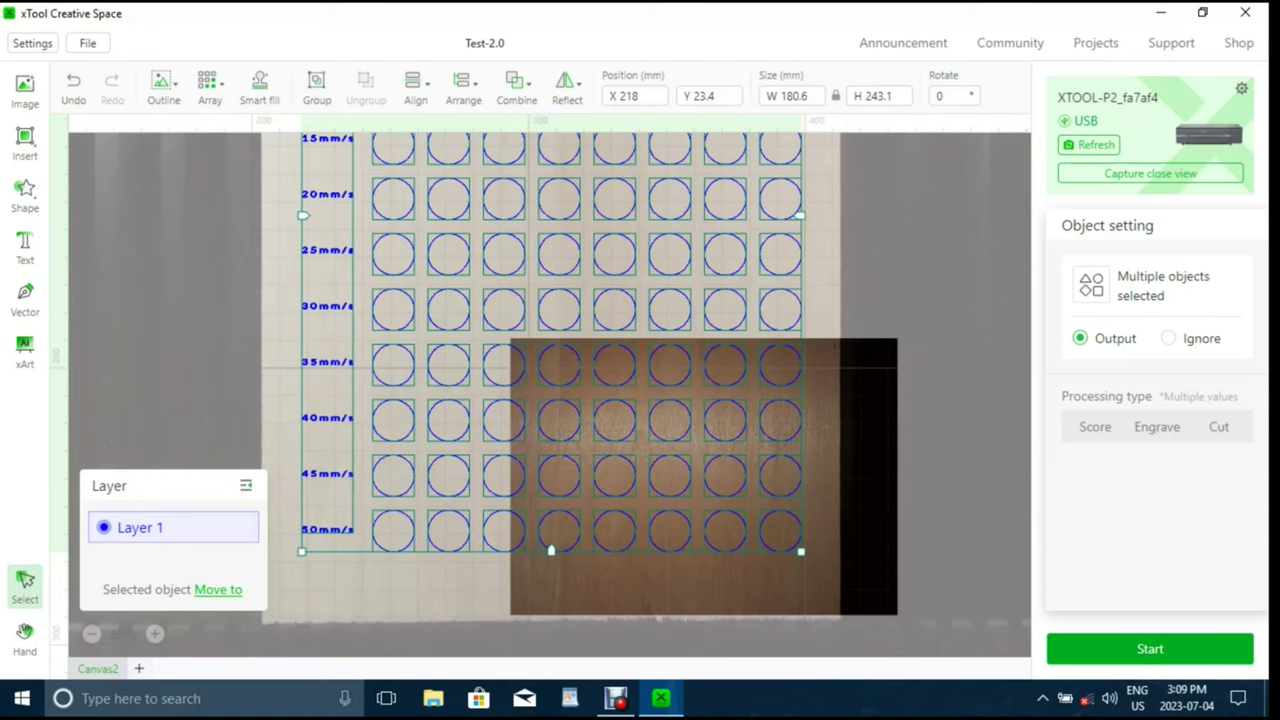
scroll(641, 527, down, 2)
right_click(836, 336)
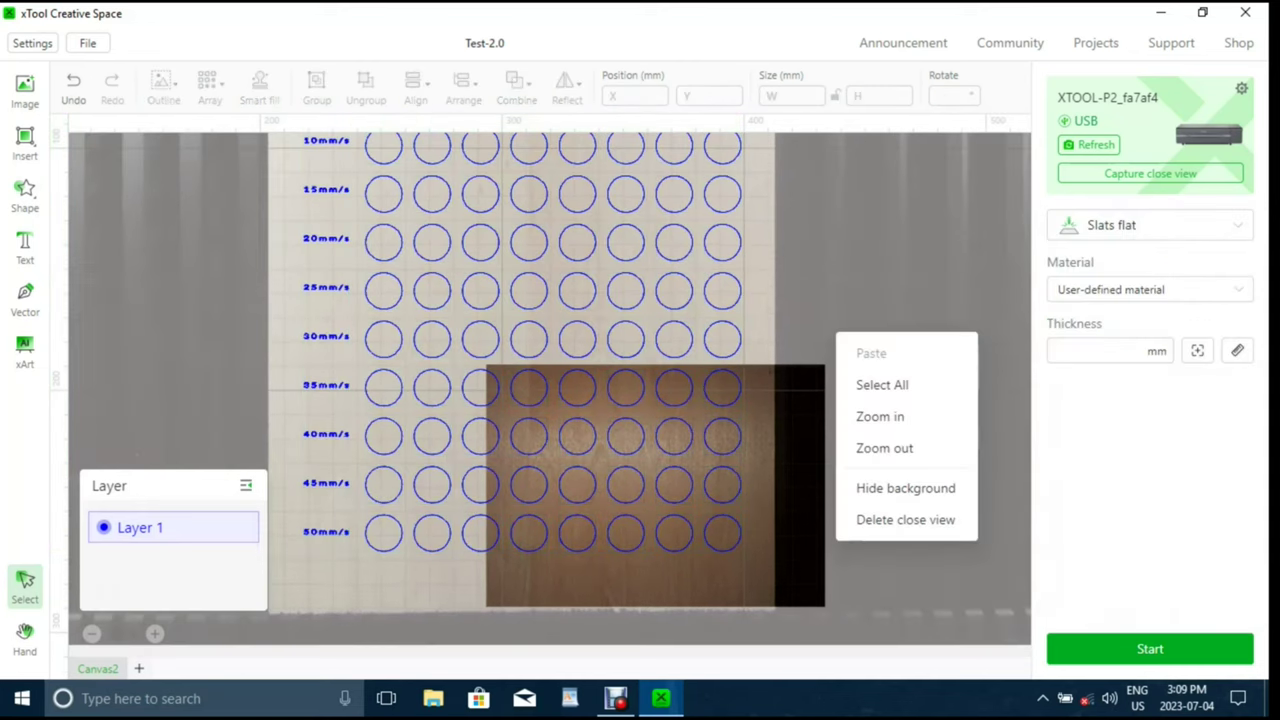
right_click(852, 265)
click(920, 452)
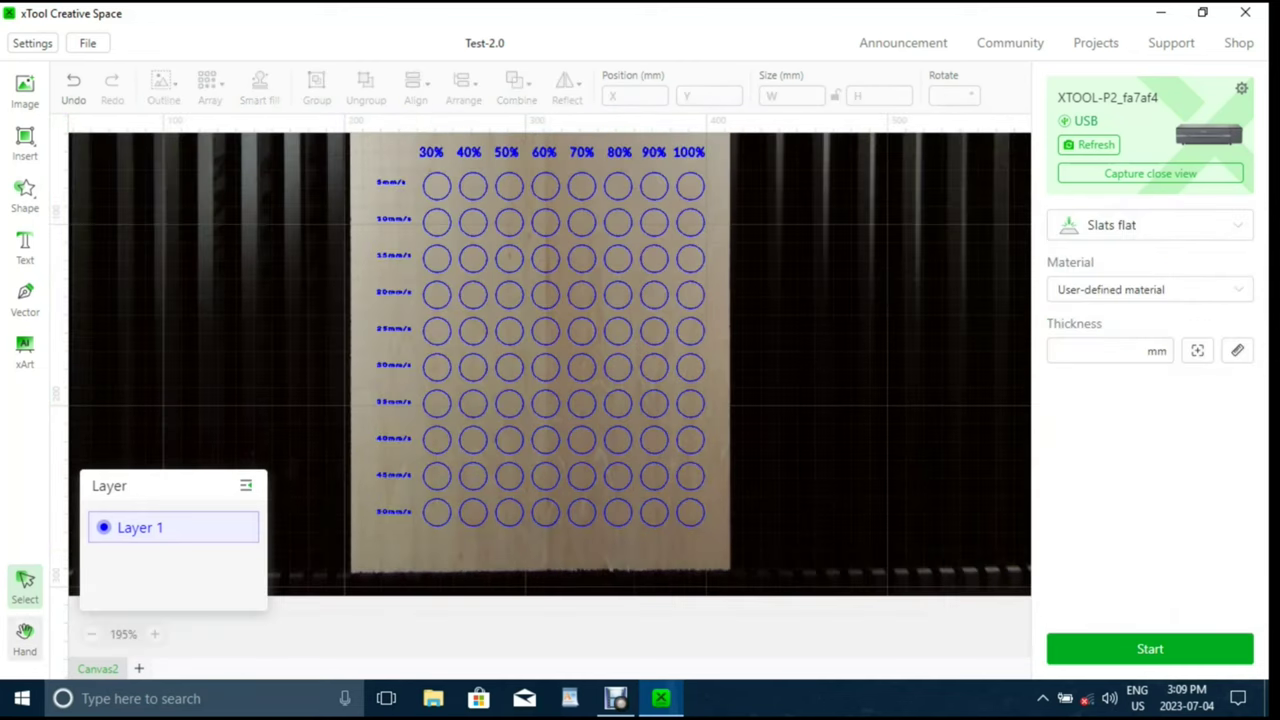
Preview the 3 mm thick basswood test grid job and send it to the XTOOL-P2
drag(550, 400, 558, 480)
scroll(513, 395, down, 1)
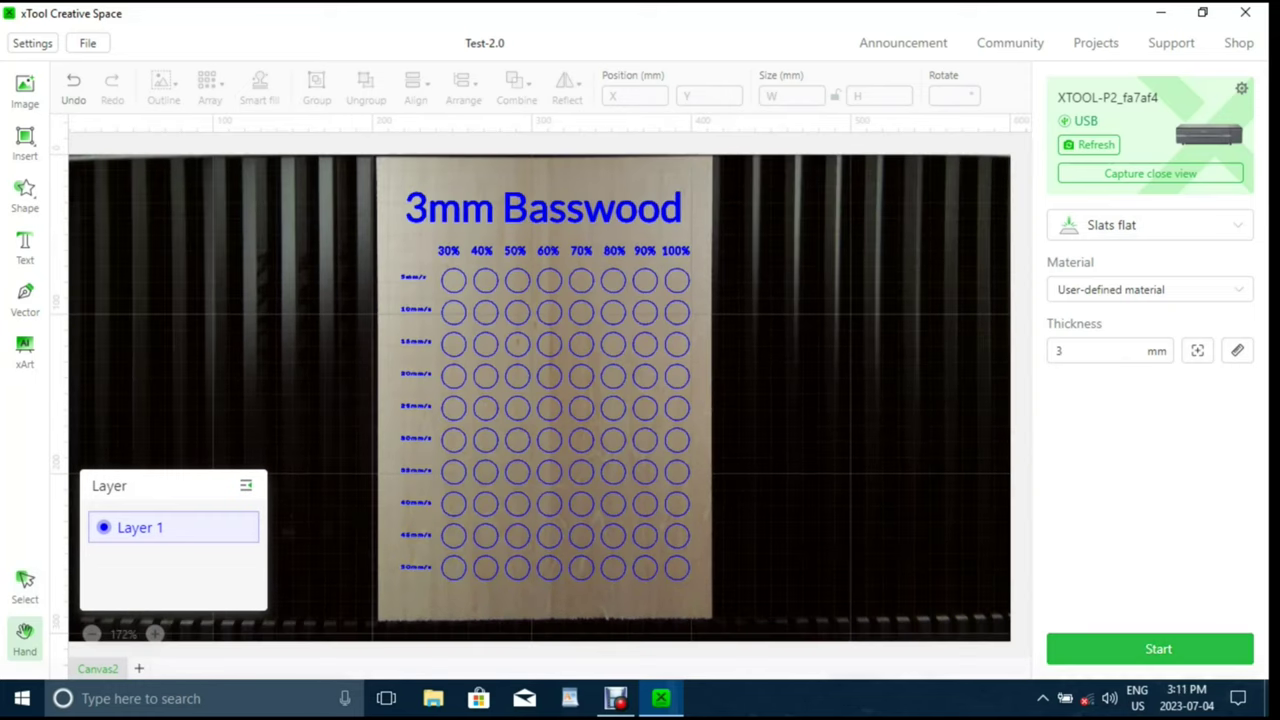
click(1150, 648)
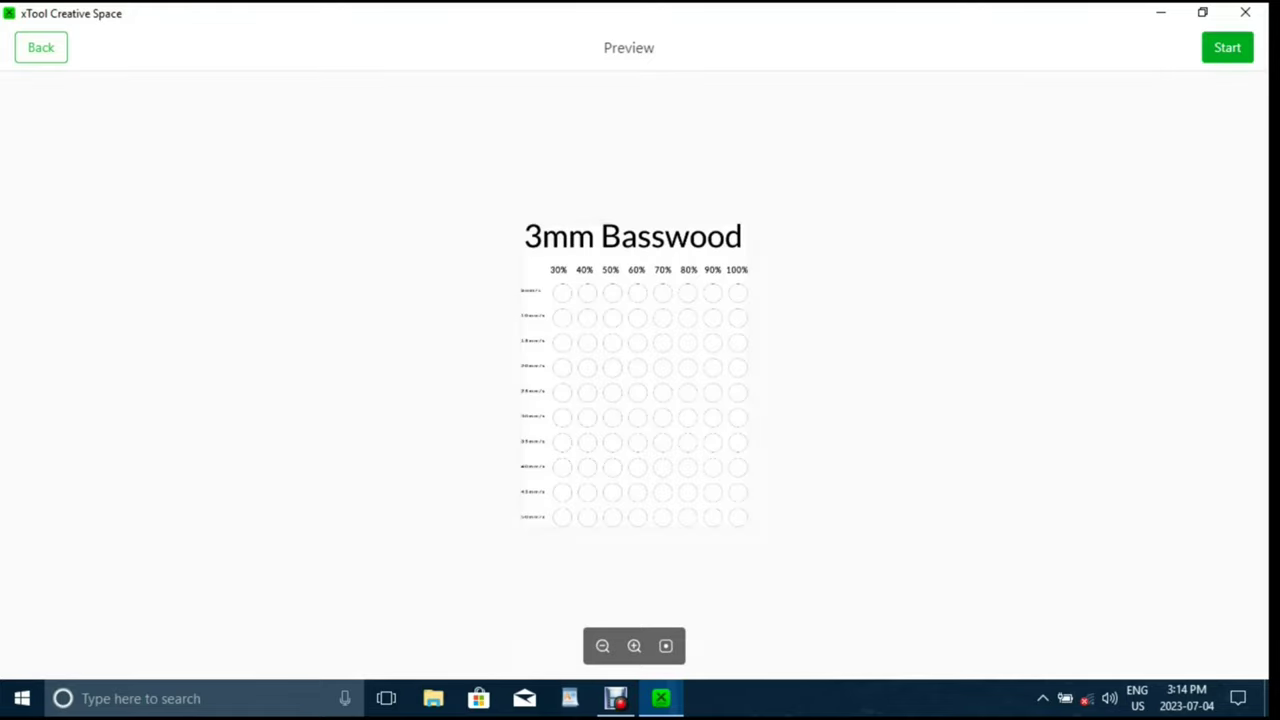
click(1227, 47)
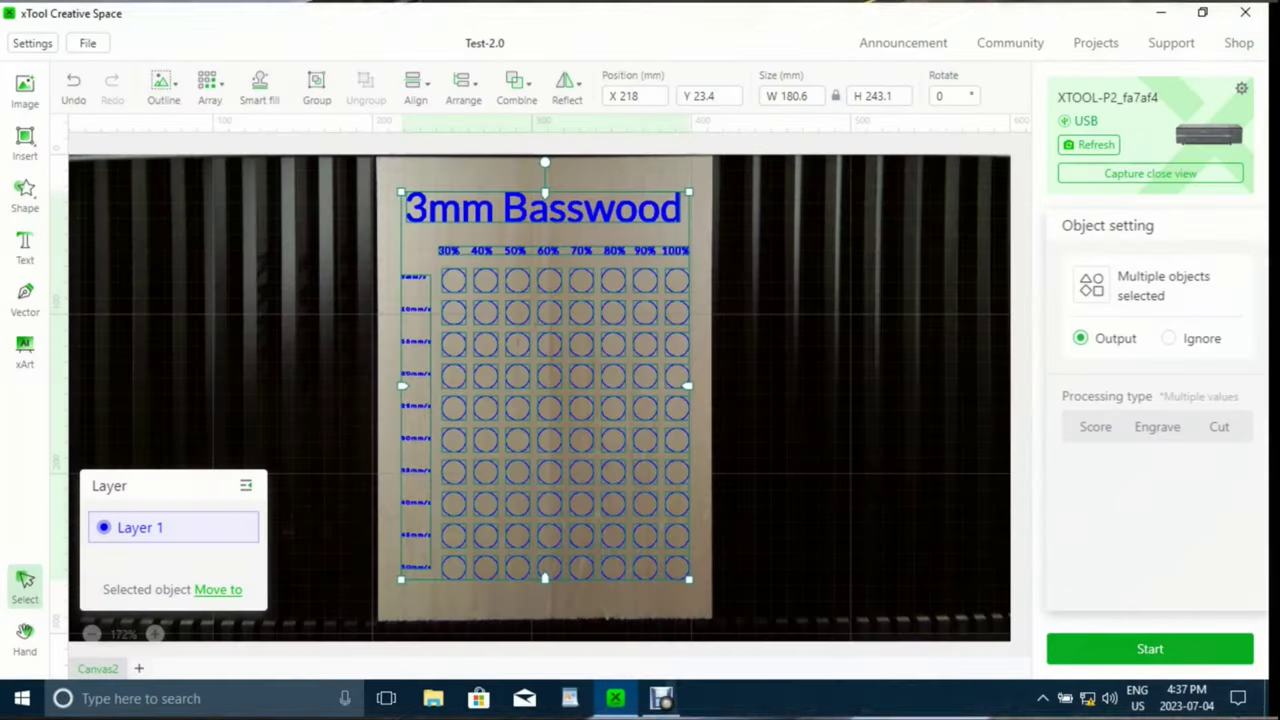
Delete the test grid and place a 25×25 mm square on the wooden block, cut at 90% power
right_click(680, 320)
click(705, 432)
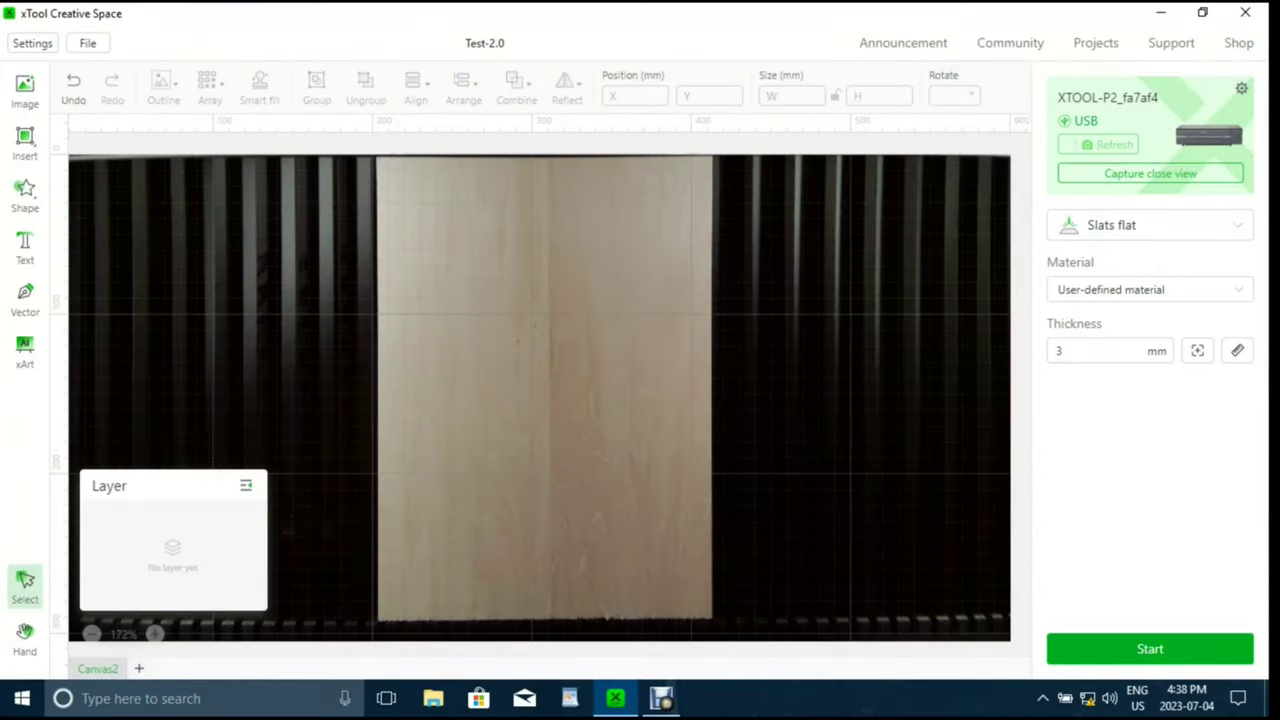
click(25, 195)
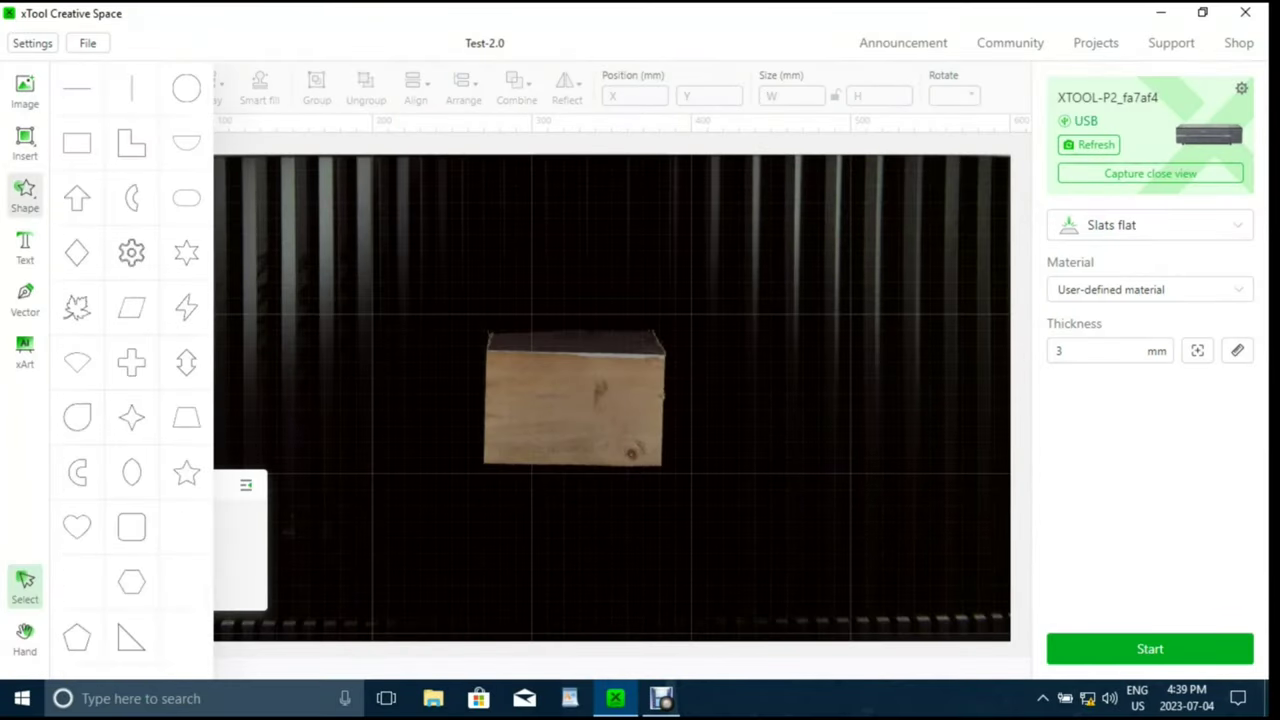
click(77, 143)
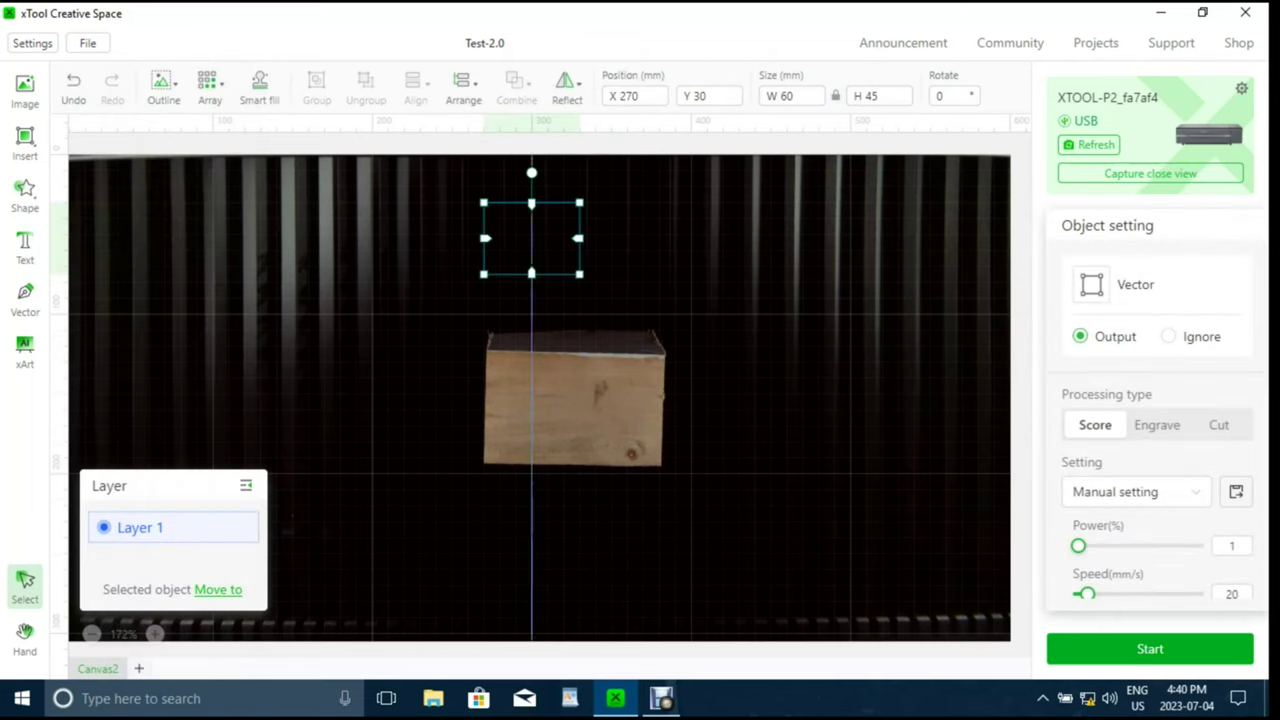
drag(531, 238, 570, 412)
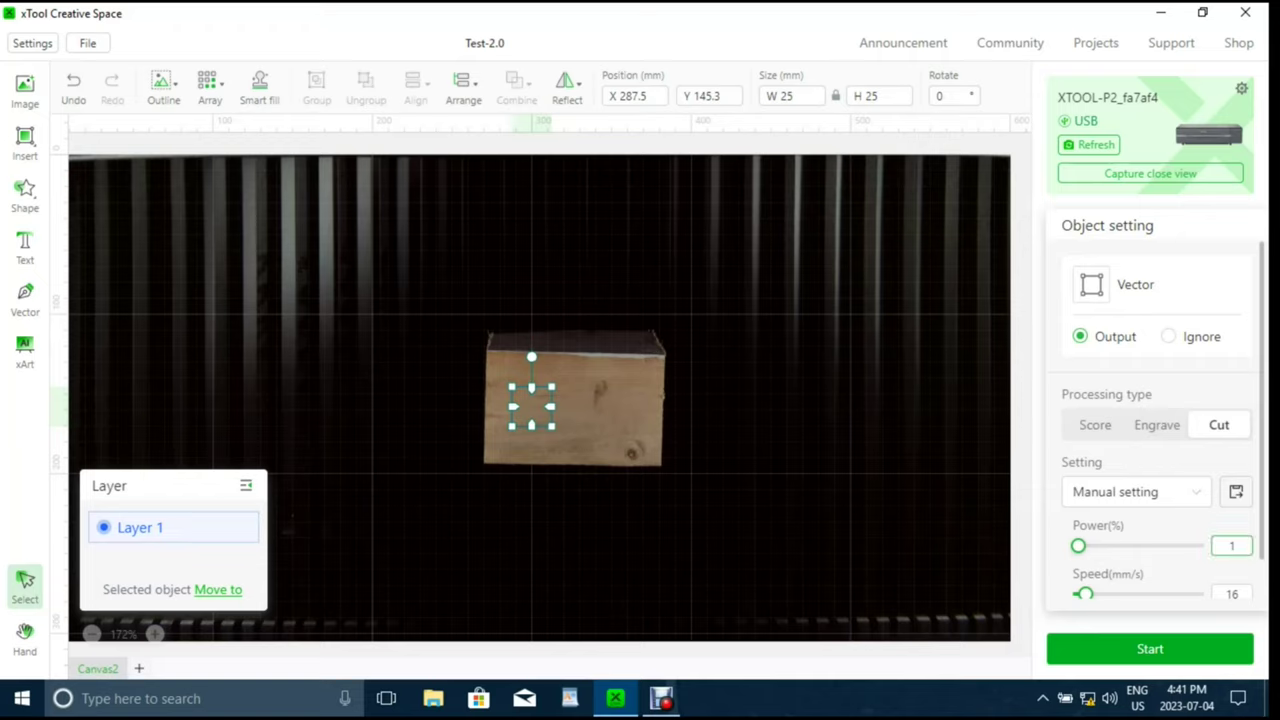
key(Tab)
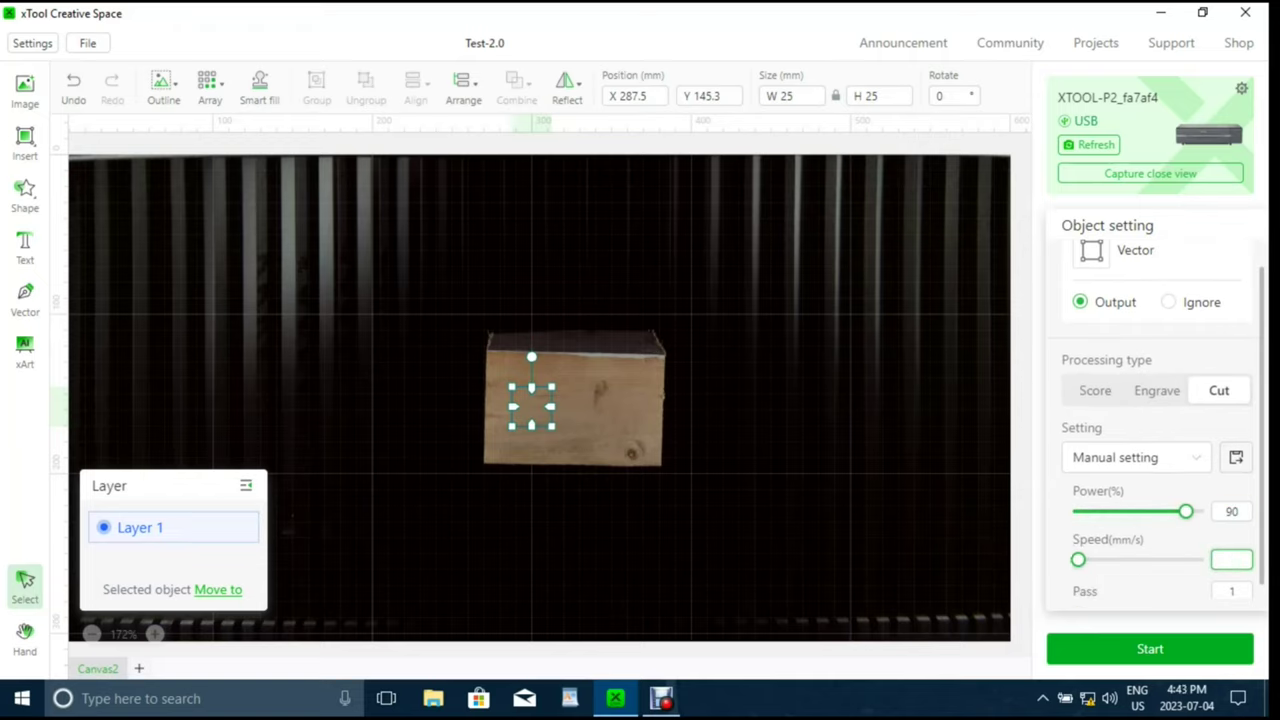
key(Escape)
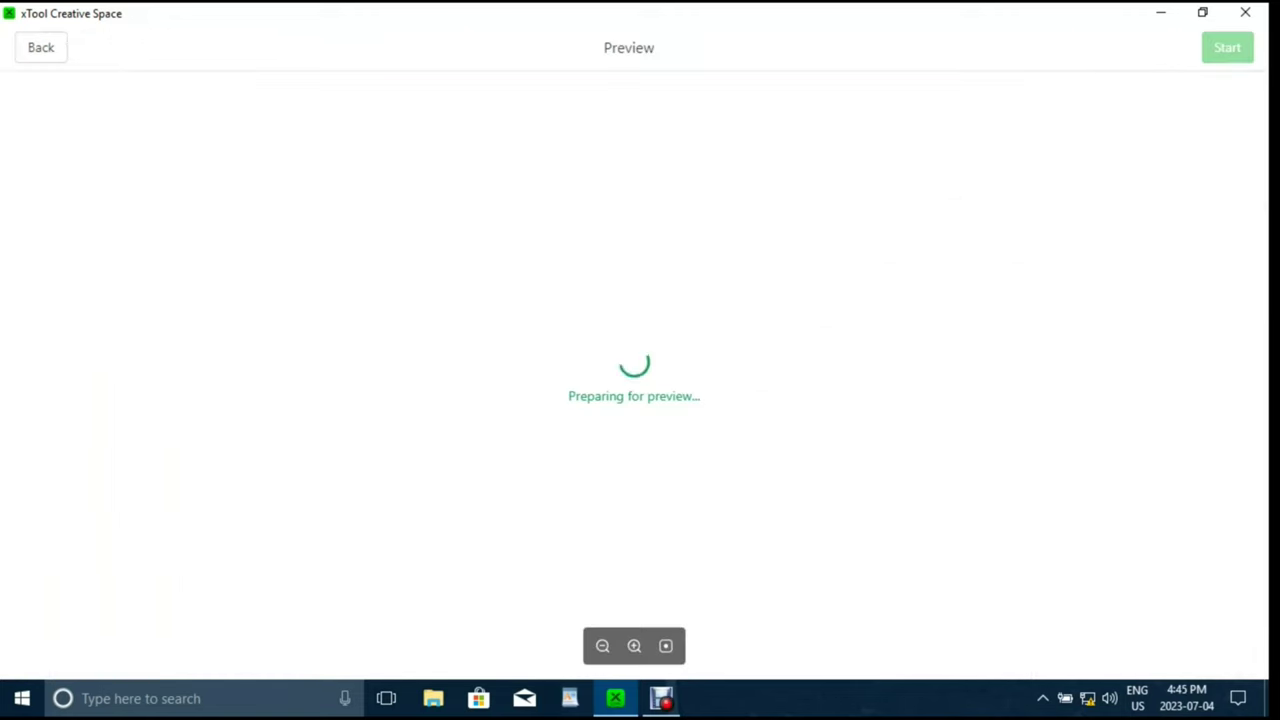
Send the 25 mm square cut job from the preview to the laser
click(1227, 47)
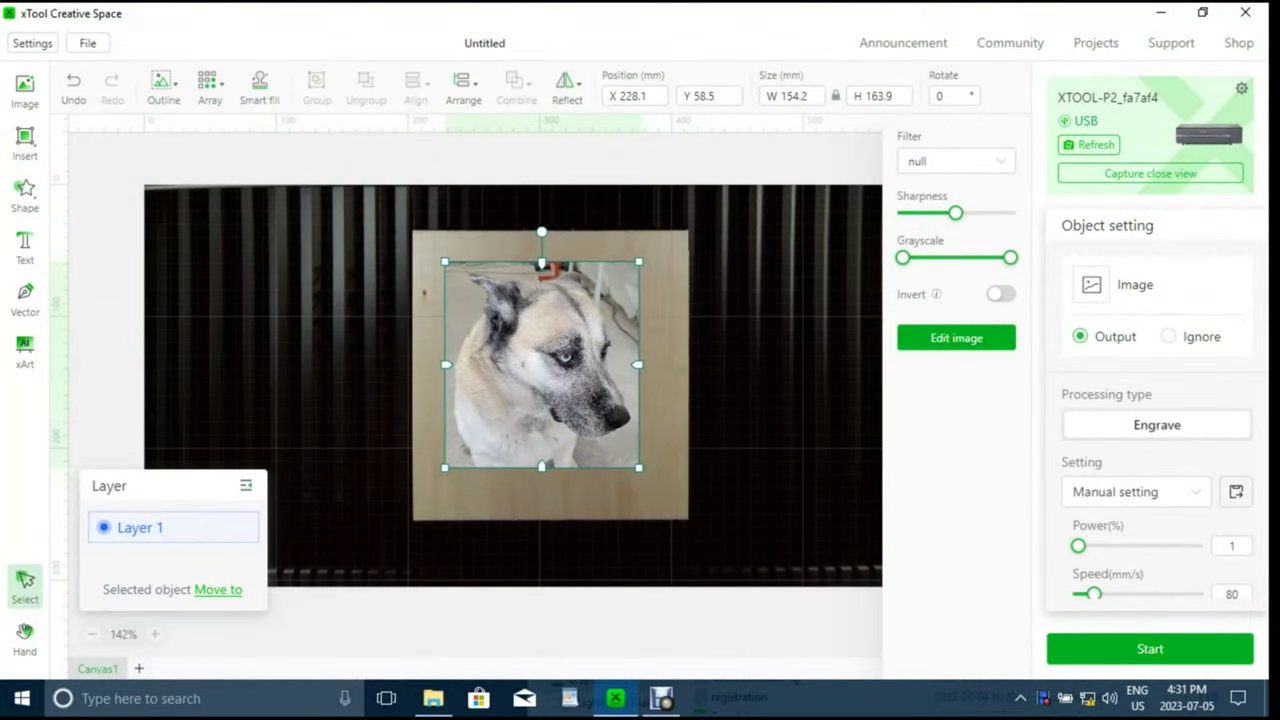
Check the dog portrait's bitmap mode, keep Jarvis dithering, and deselect the image
scroll(1157, 420, down, 2)
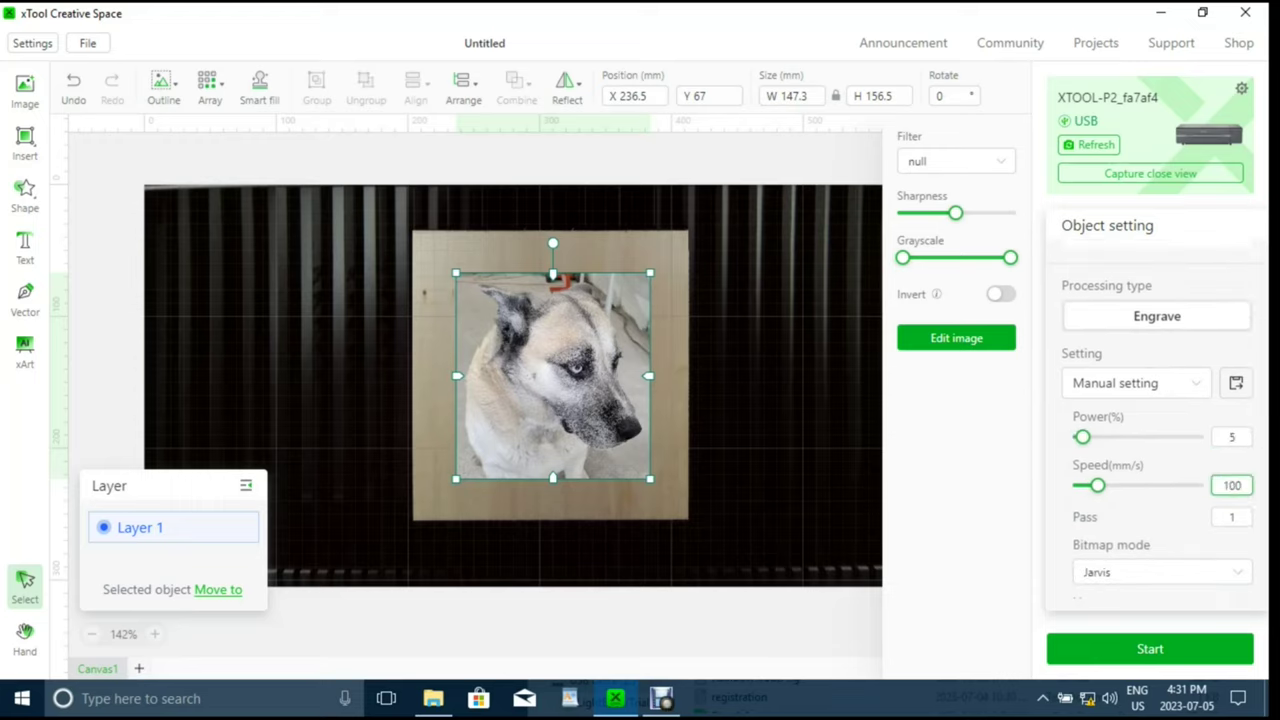
click(1161, 572)
click(1150, 504)
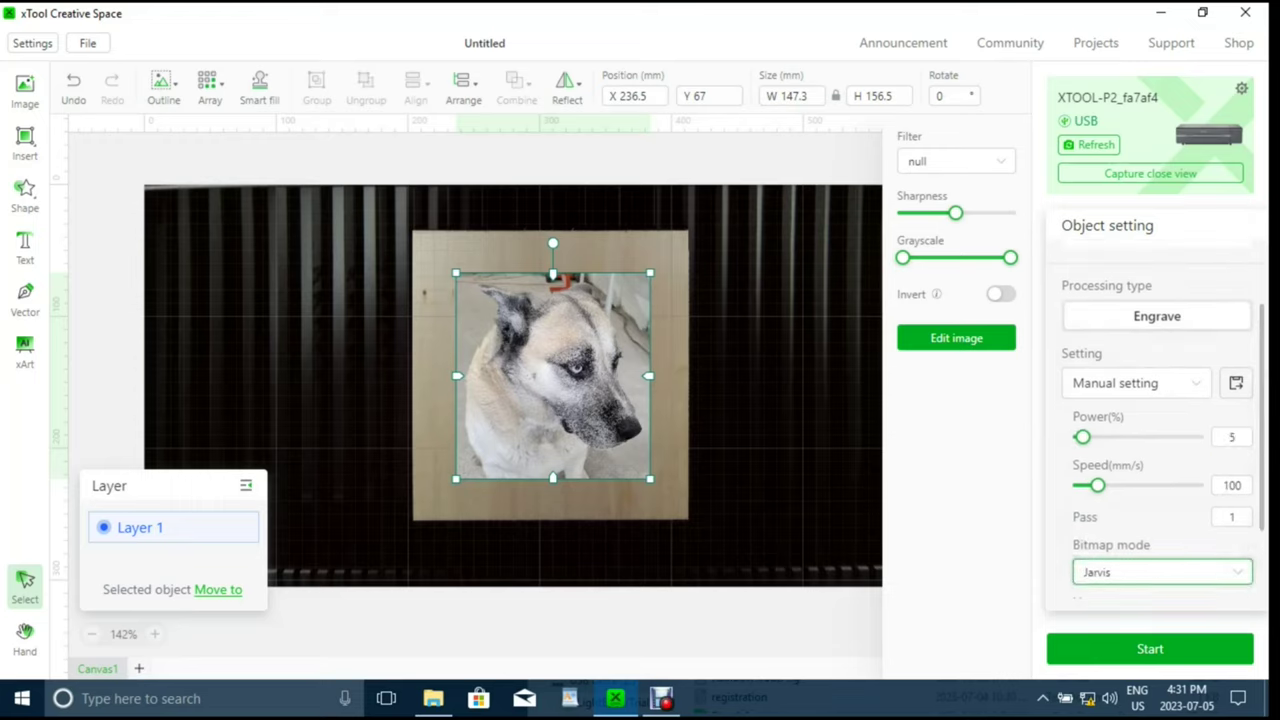
scroll(1157, 420, down, 1)
scroll(1157, 420, up, 4)
key(Escape)
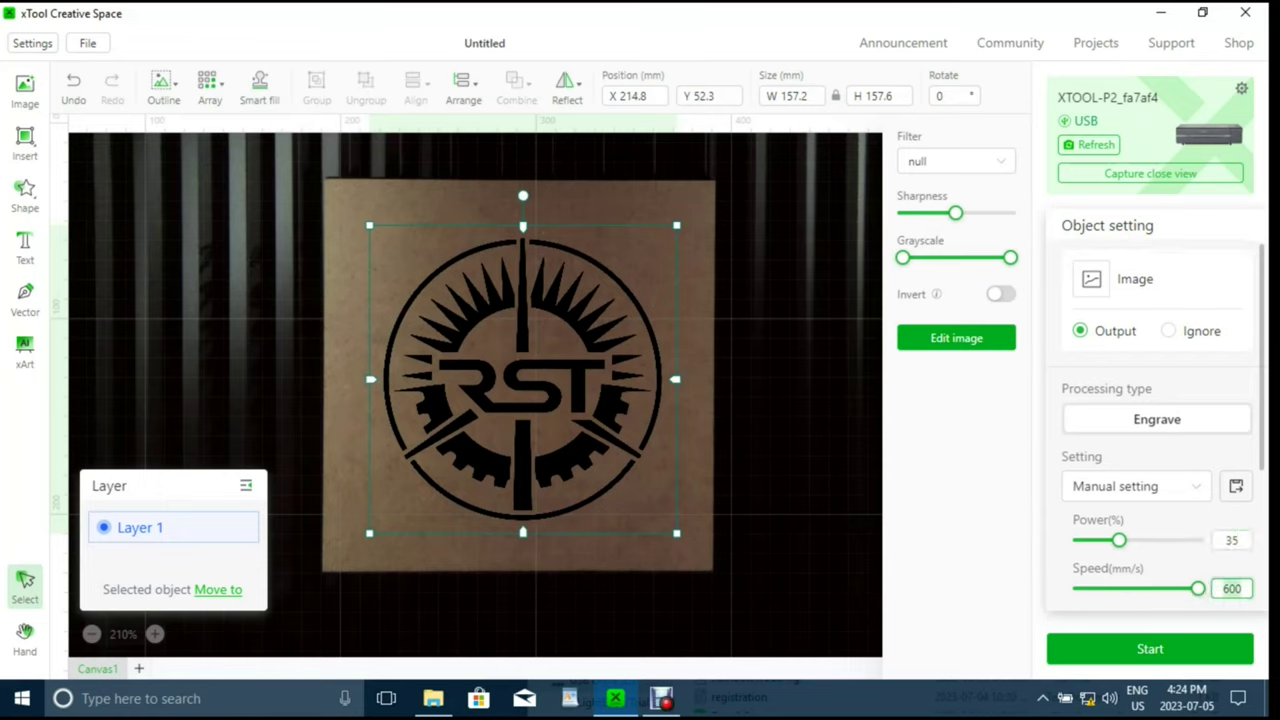
Deselect the RST logo to show the Slats flat material at 3 mm thickness
key(Escape)
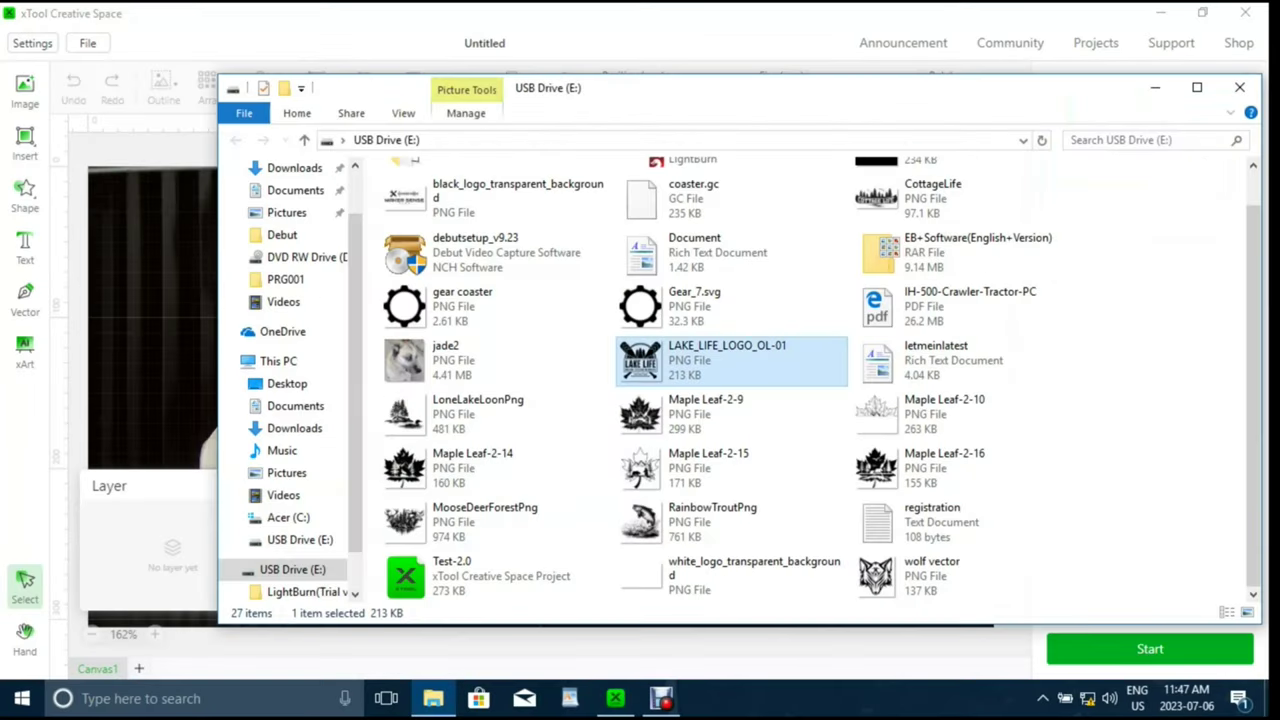
Import the LAKE LIFE logo and resize it onto the top-left wood slice
double_click(643, 357)
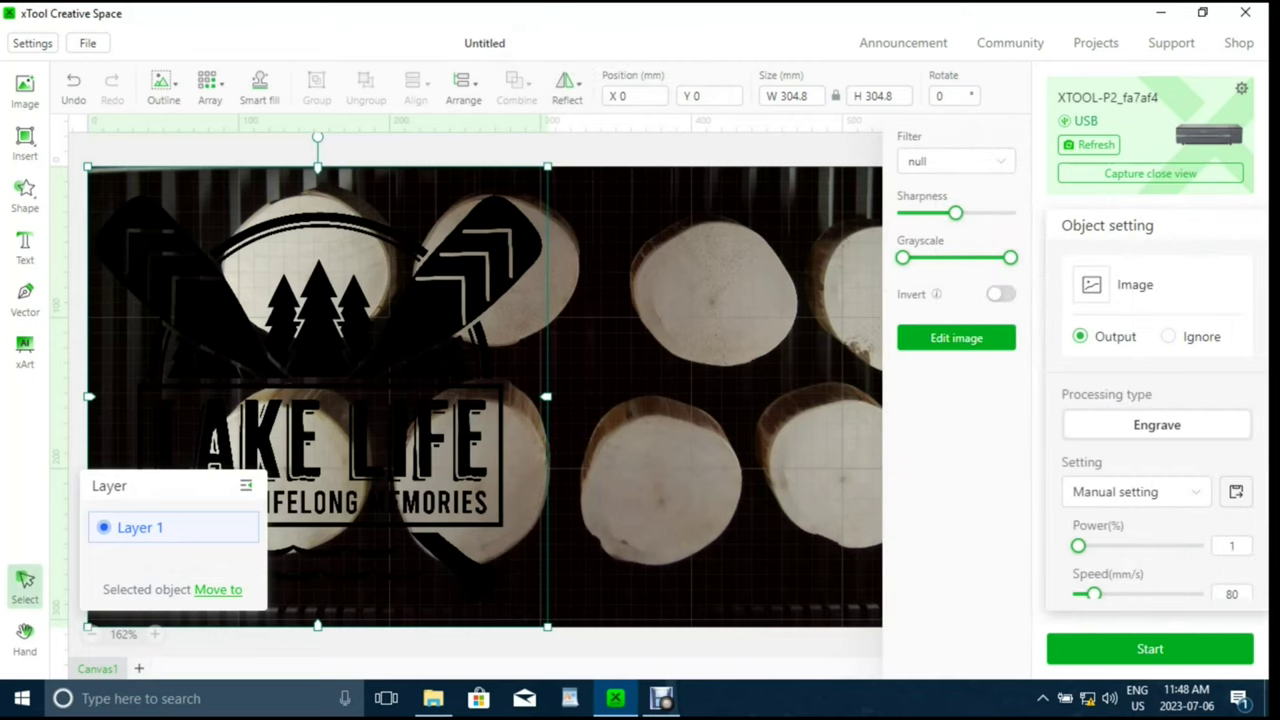
drag(88, 168, 391, 471)
drag(471, 547, 302, 283)
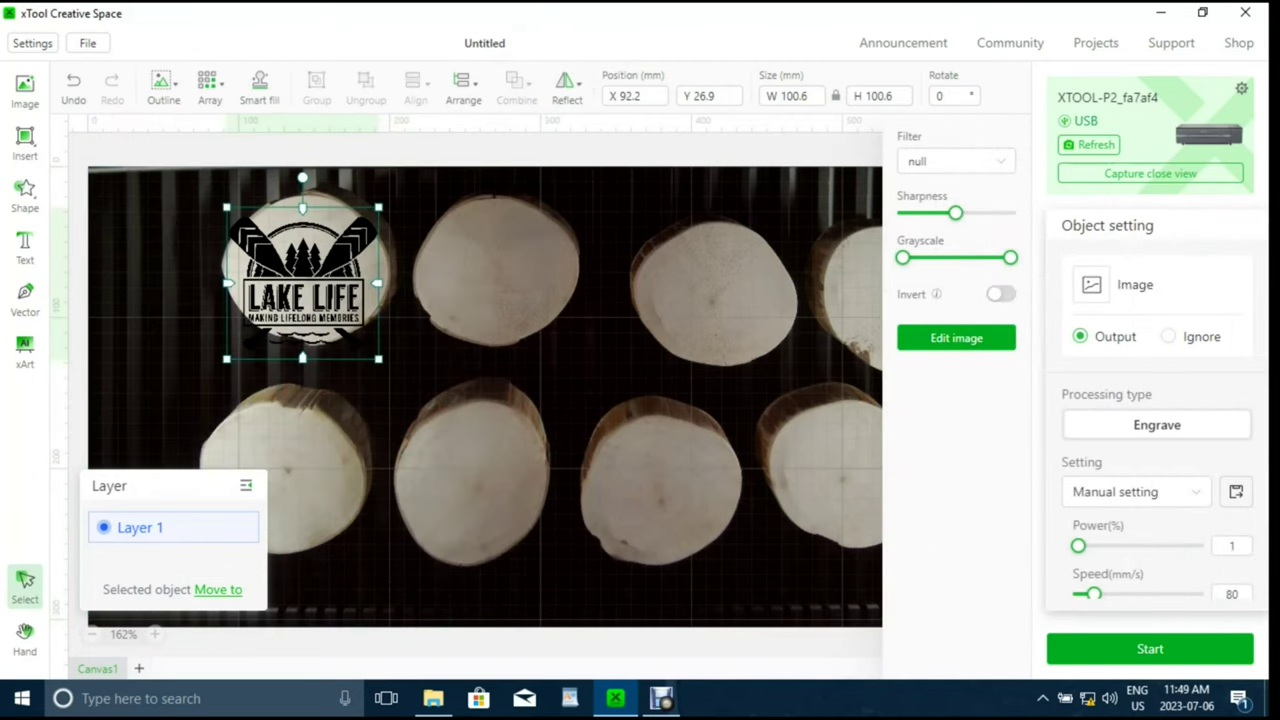
drag(226, 207, 273, 252)
drag(326, 305, 307, 277)
drag(361, 331, 354, 321)
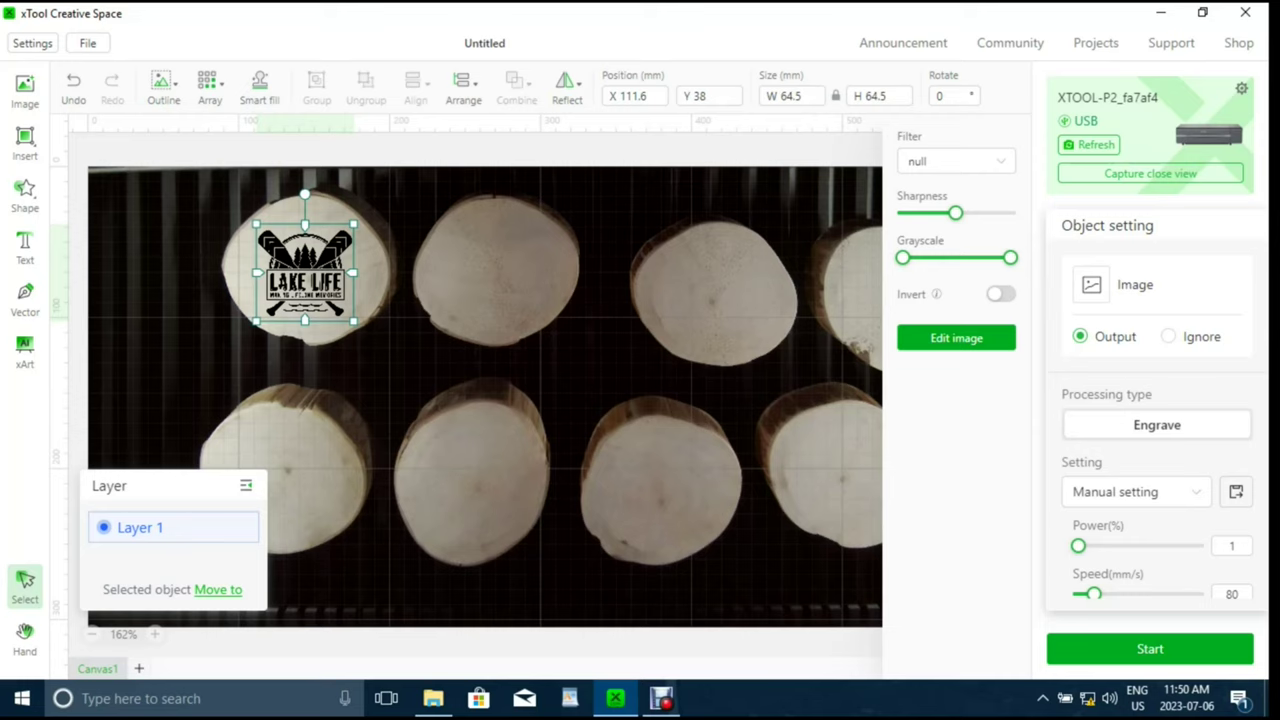
Set the LAKE LIFE logo to 6% power and 100 mm/s
text(6)
click(1232, 592)
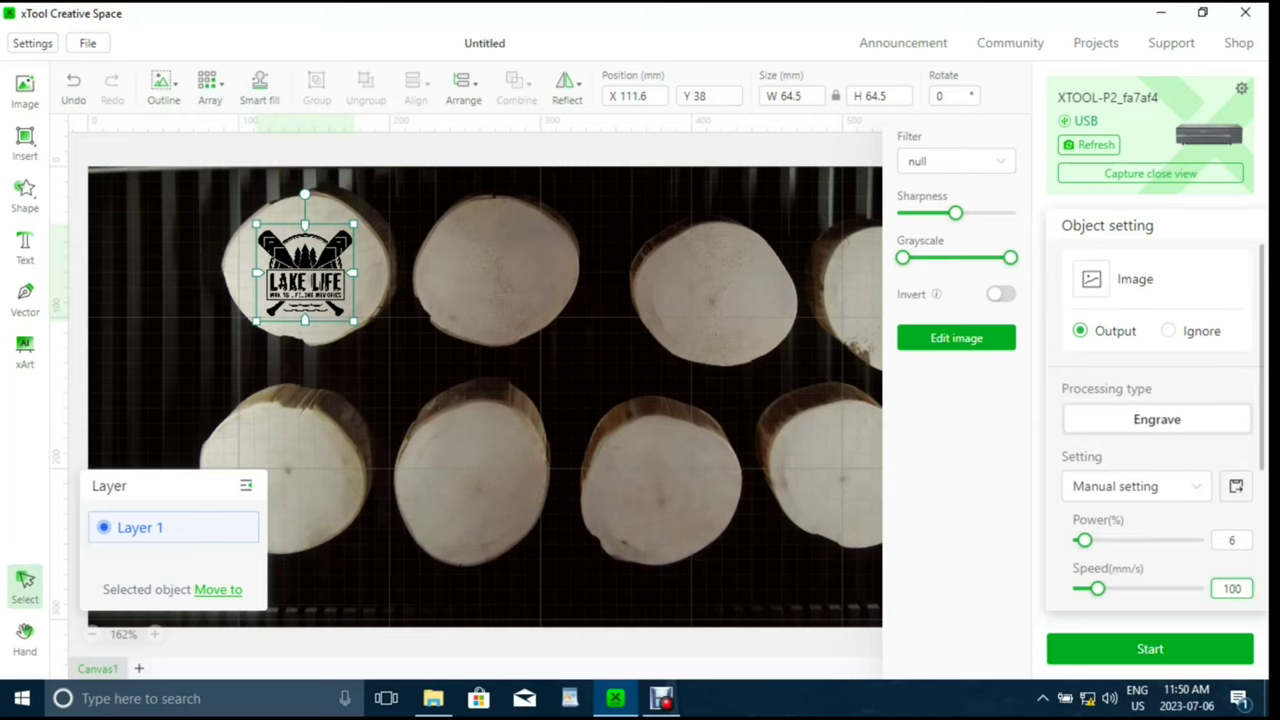
text(100)
scroll(1155, 420, down, 2)
scroll(294, 256, up, 3)
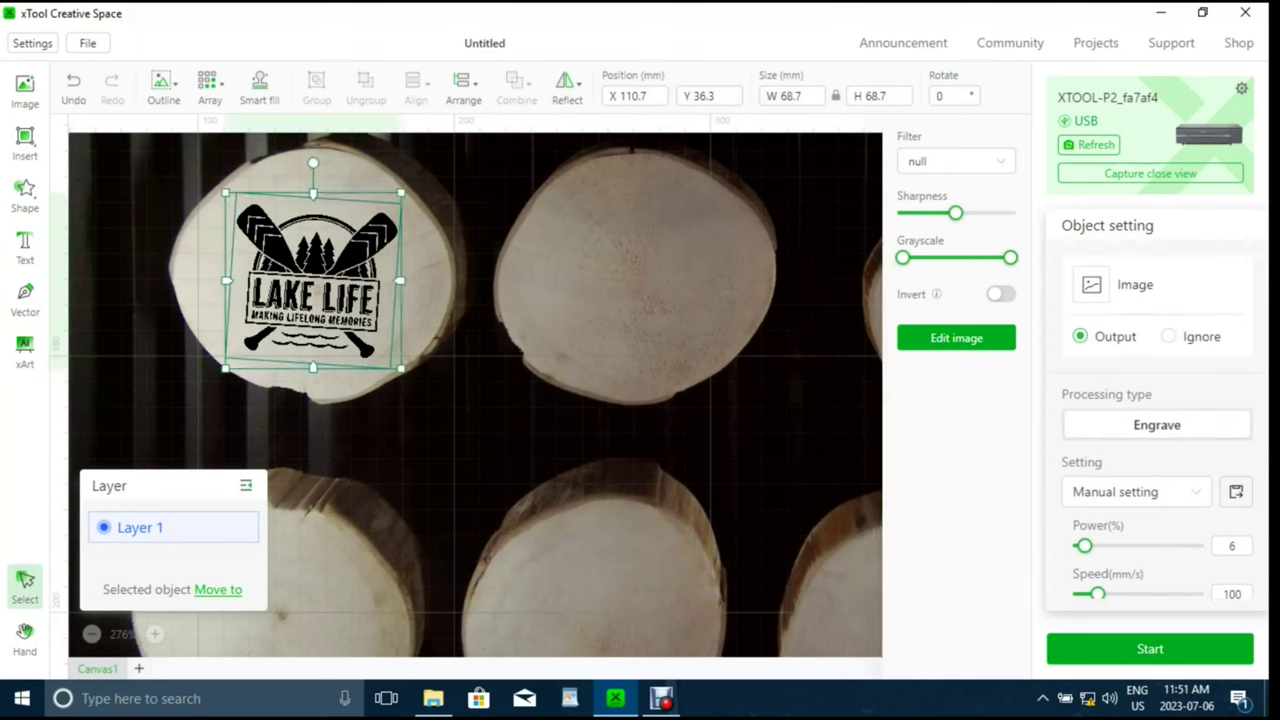
scroll(307, 209, down, 3)
key(Escape)
click(310, 240)
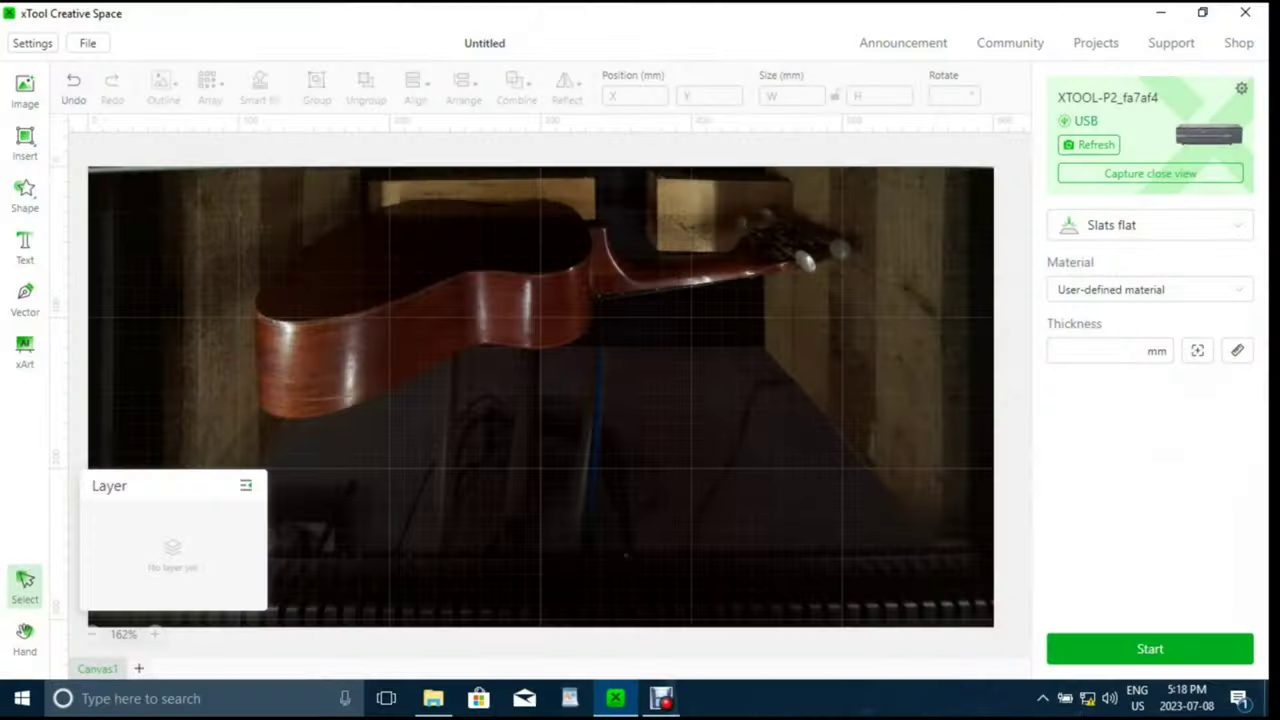
Switch the work mode to Curve process for the curved surface
click(1150, 225)
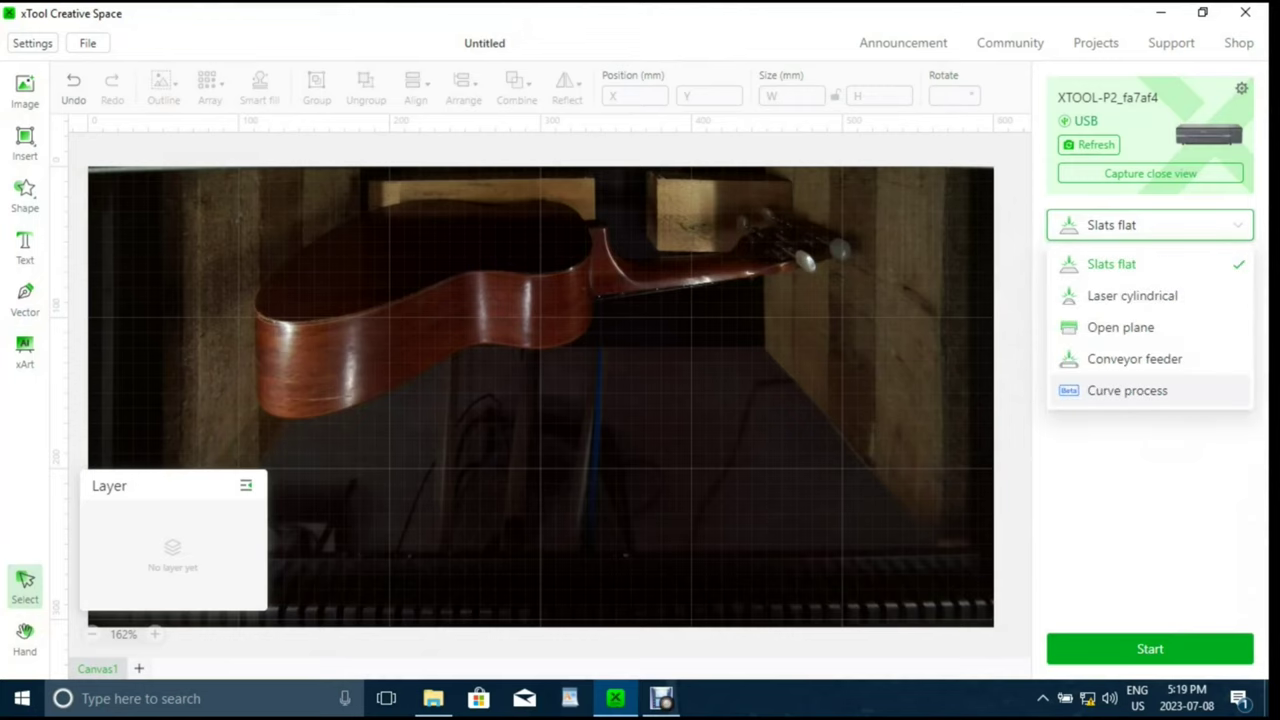
click(1127, 390)
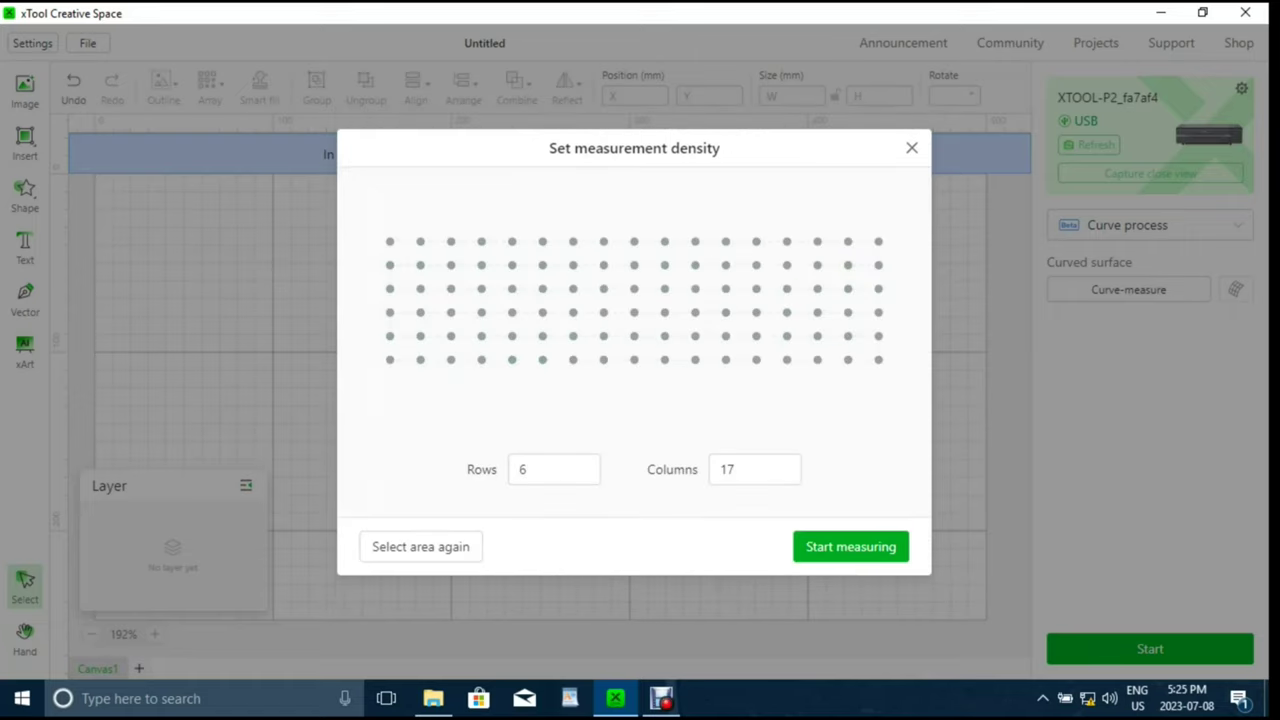
Measure the 6-row by 17-column point grid and raise surface smoothness to 5
key(Return)
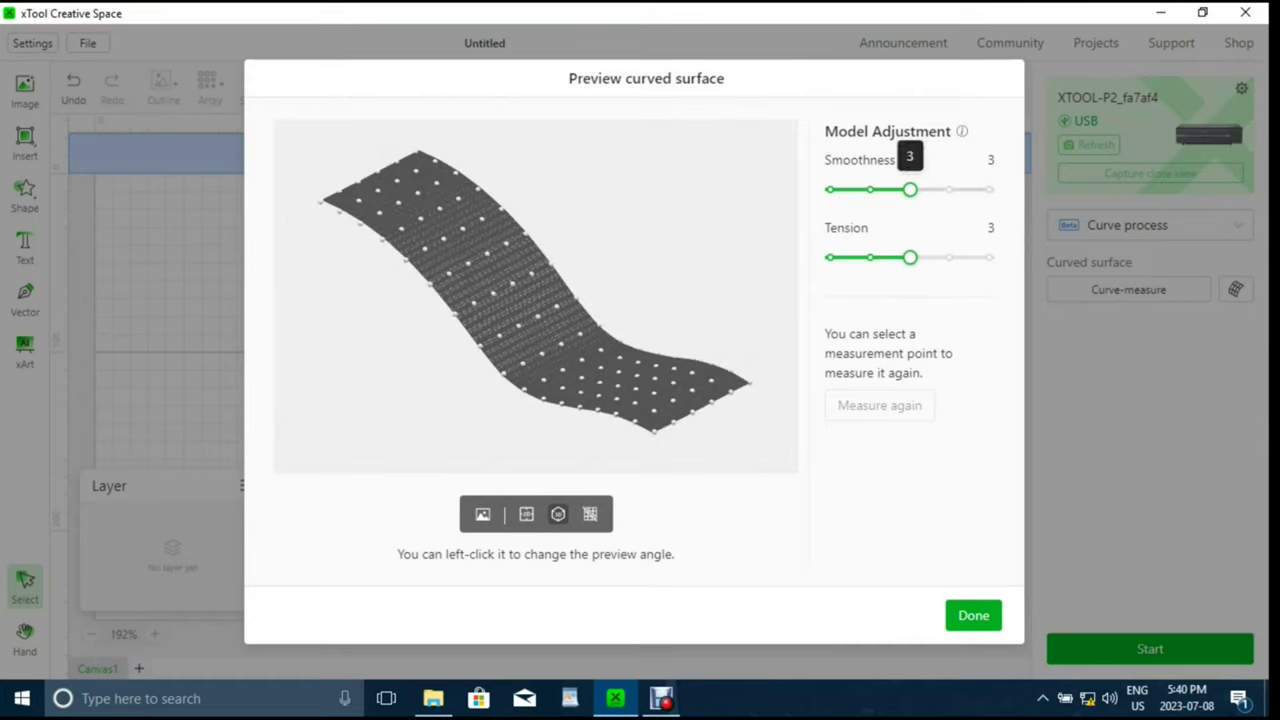
drag(909, 189, 988, 189)
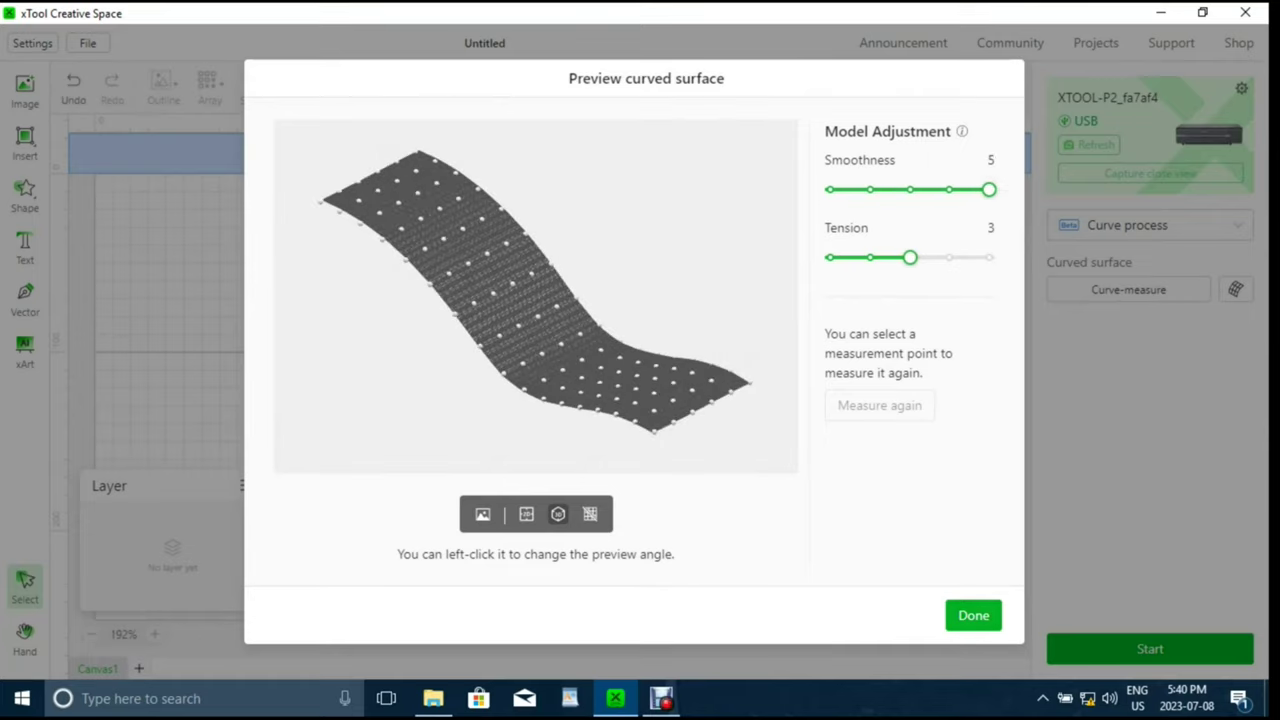
Accept the curved-surface preview and drag the led zeppelin image from the USB drive onto the canvas
key(Return)
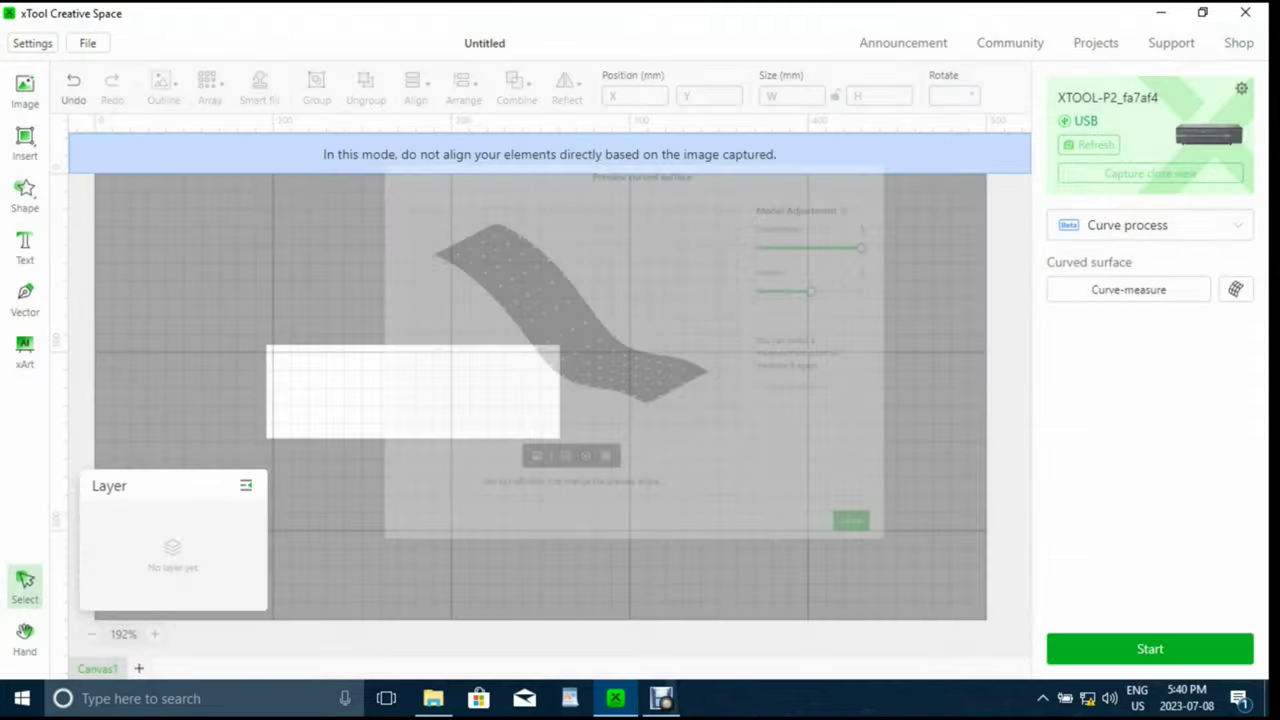
click(433, 698)
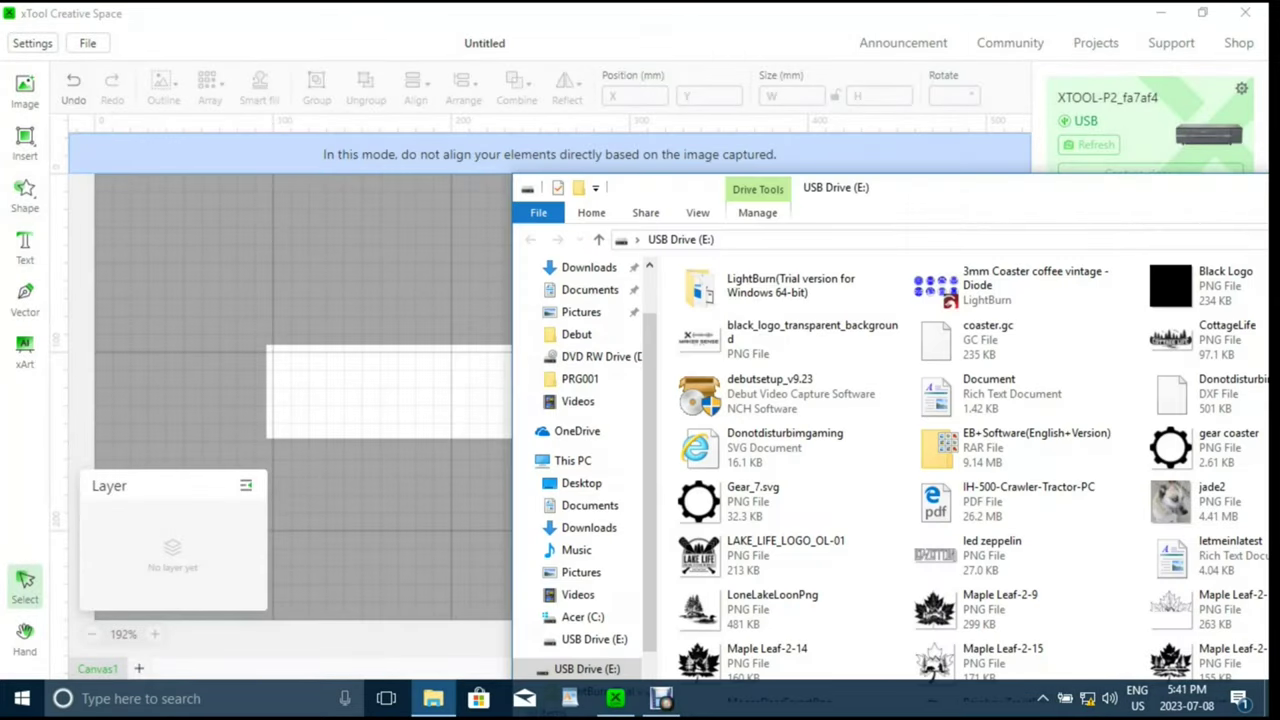
click(1000, 555)
drag(1000, 555, 428, 428)
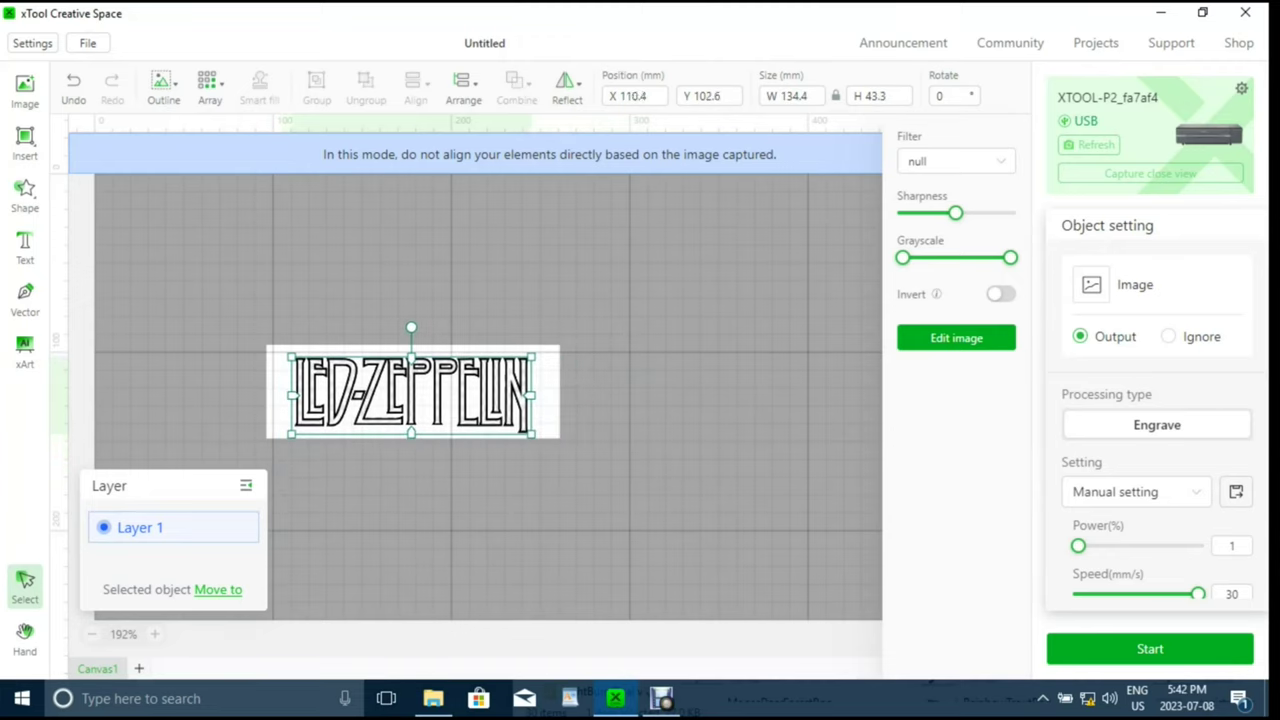
scroll(1157, 420, down, 1)
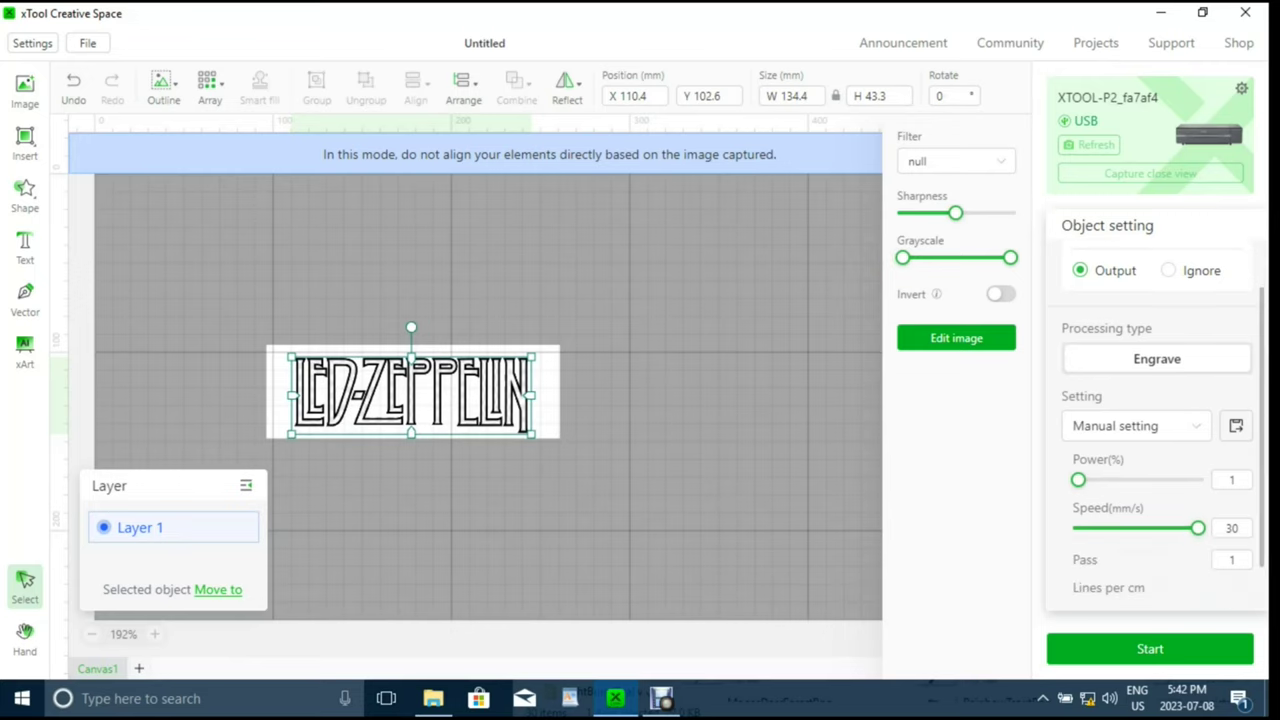